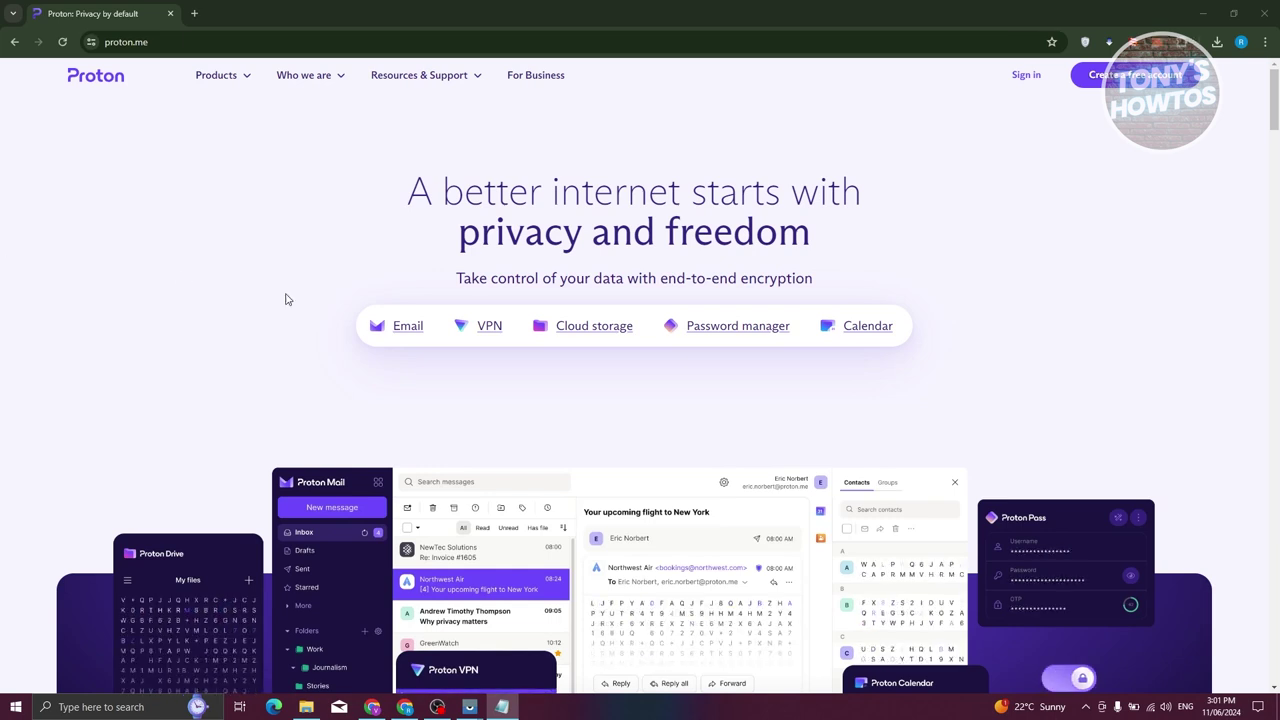
Go to the Proton Pass pricing page listing Proton Free, Pass Plus and Proton Unlimited plans
left_click(727, 332)
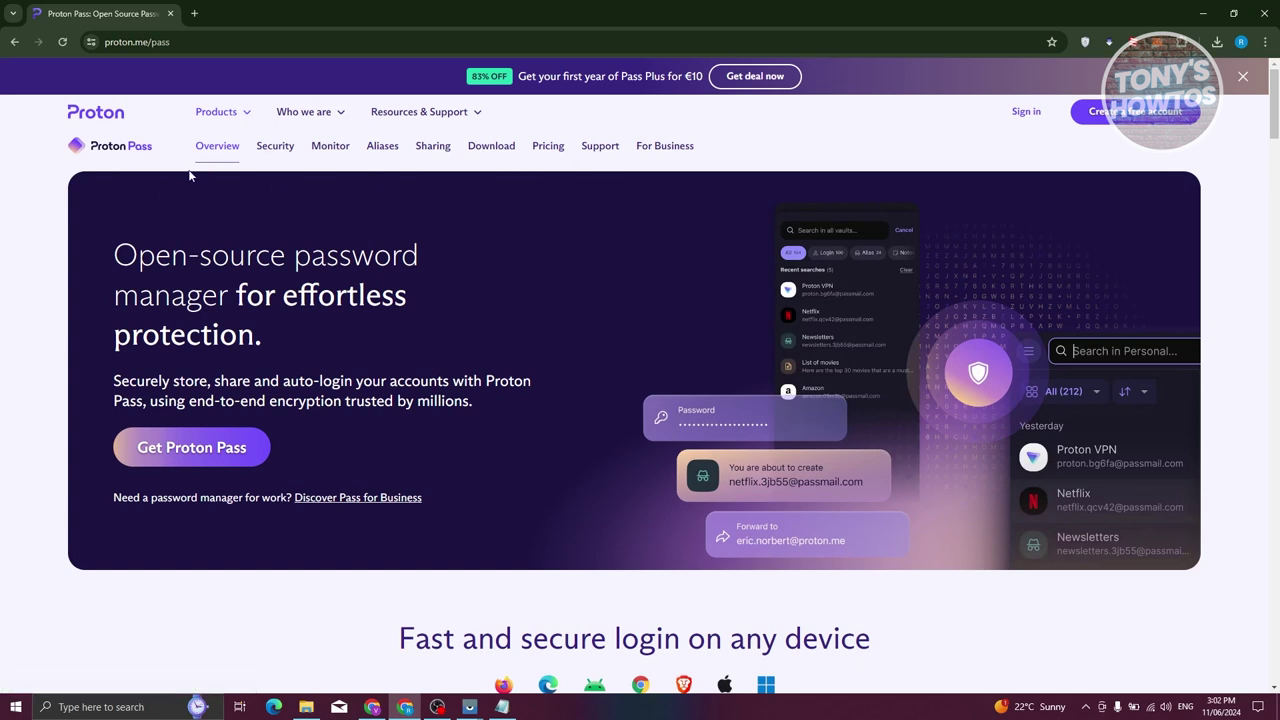
left_click(555, 155)
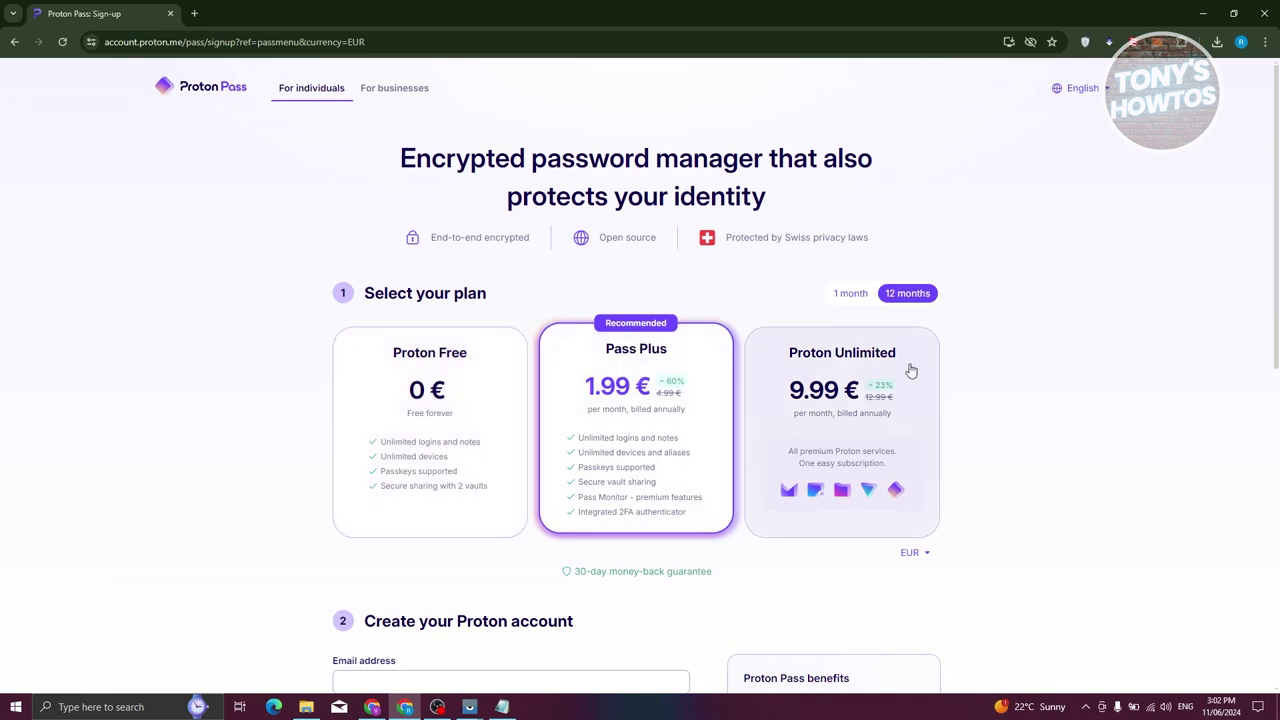
Pick the Proton Free plan and create the account, reaching the Install Proton Pass for Chrome page
mouse_move(869, 503)
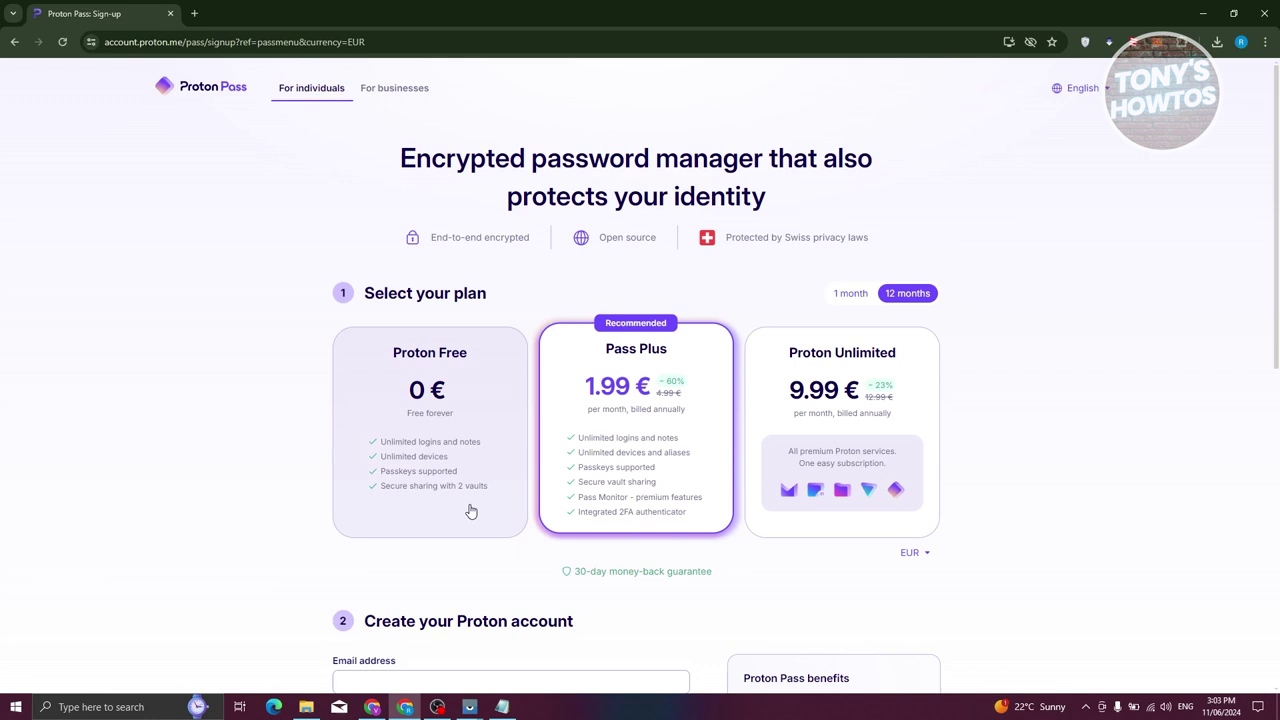
left_click(449, 393)
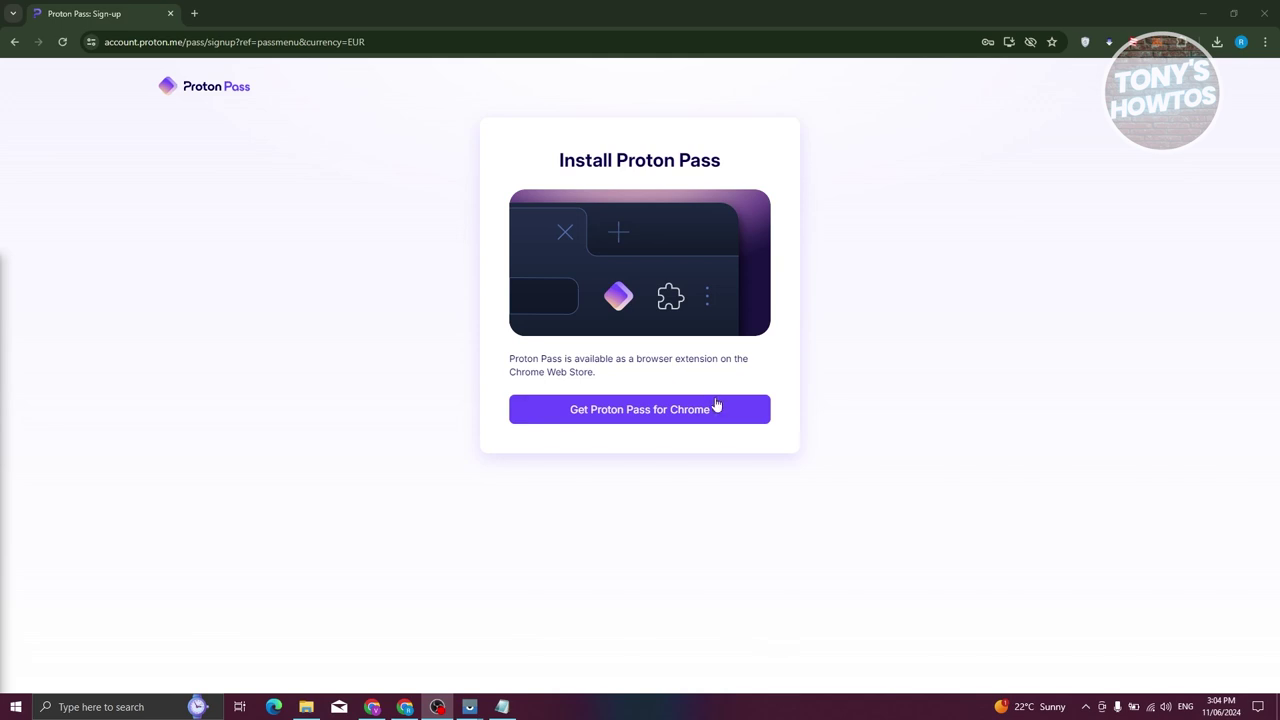
Add the Proton Pass extension to Chrome from the Web Store and confirm the installation
left_click(728, 419)
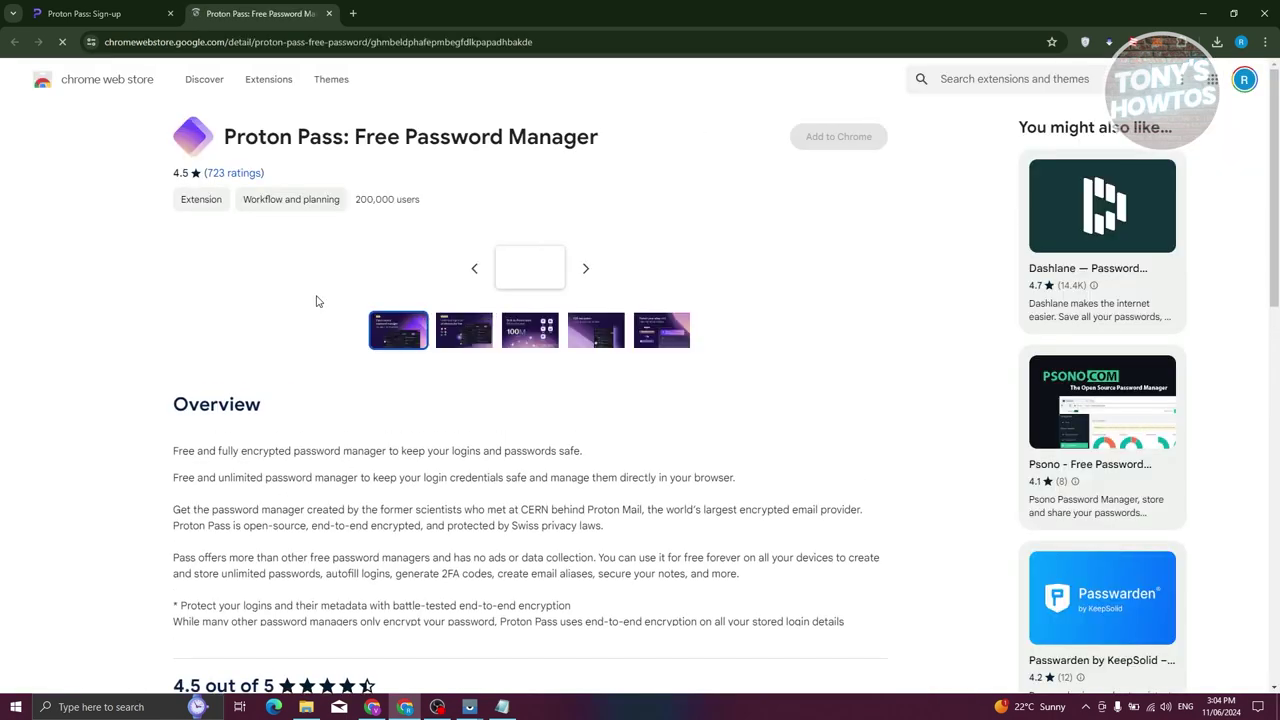
left_click(838, 137)
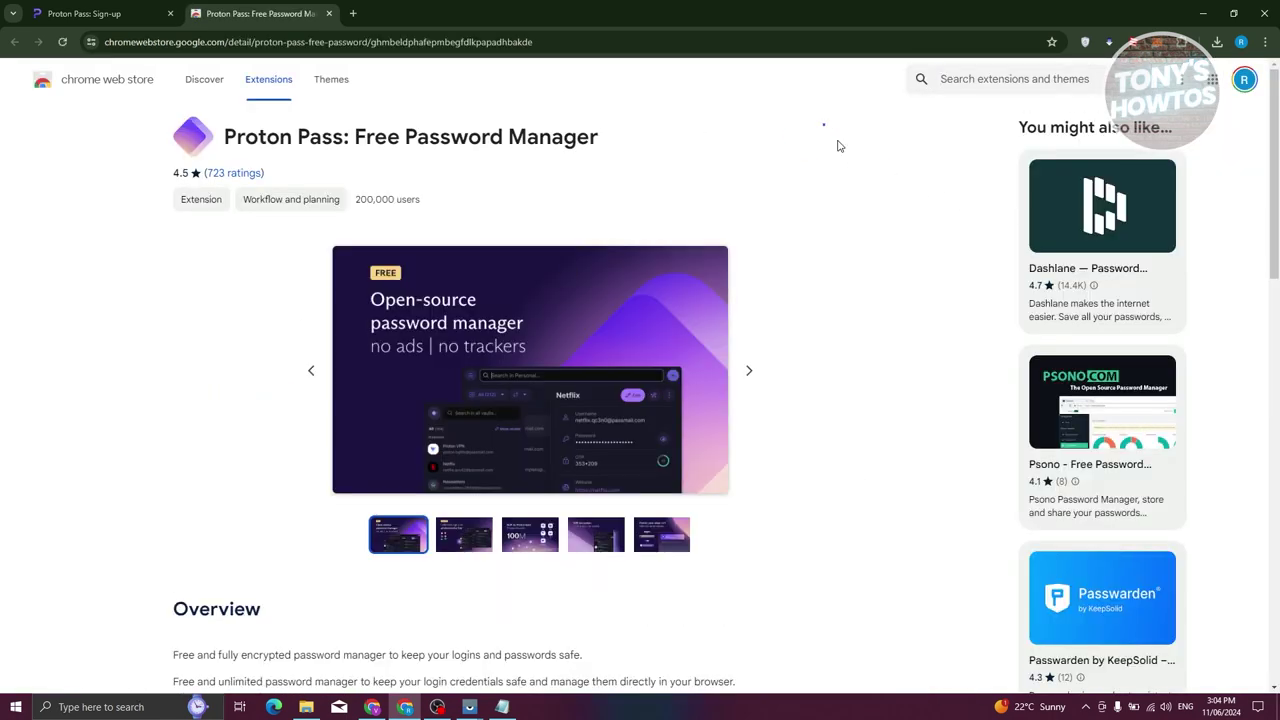
left_click(677, 165)
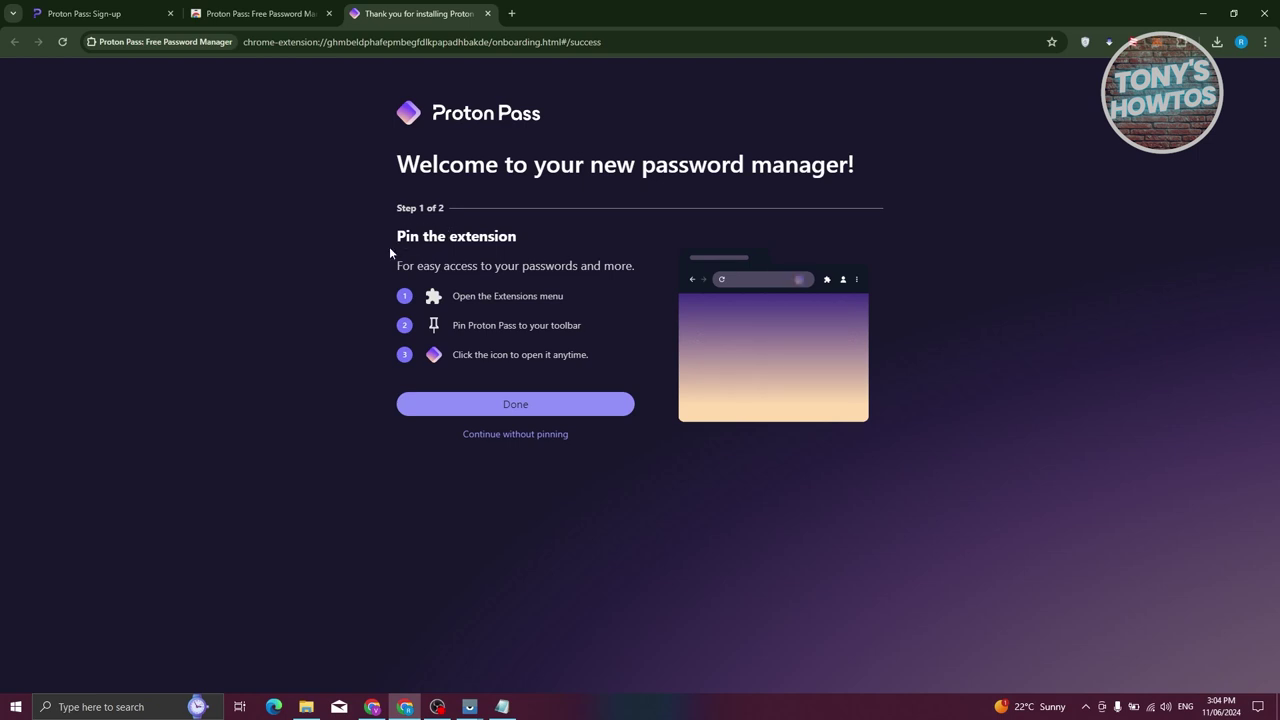
Pin Proton Pass to the Chrome toolbar, finish onboarding, and connect the existing Proton account
left_click(1182, 44)
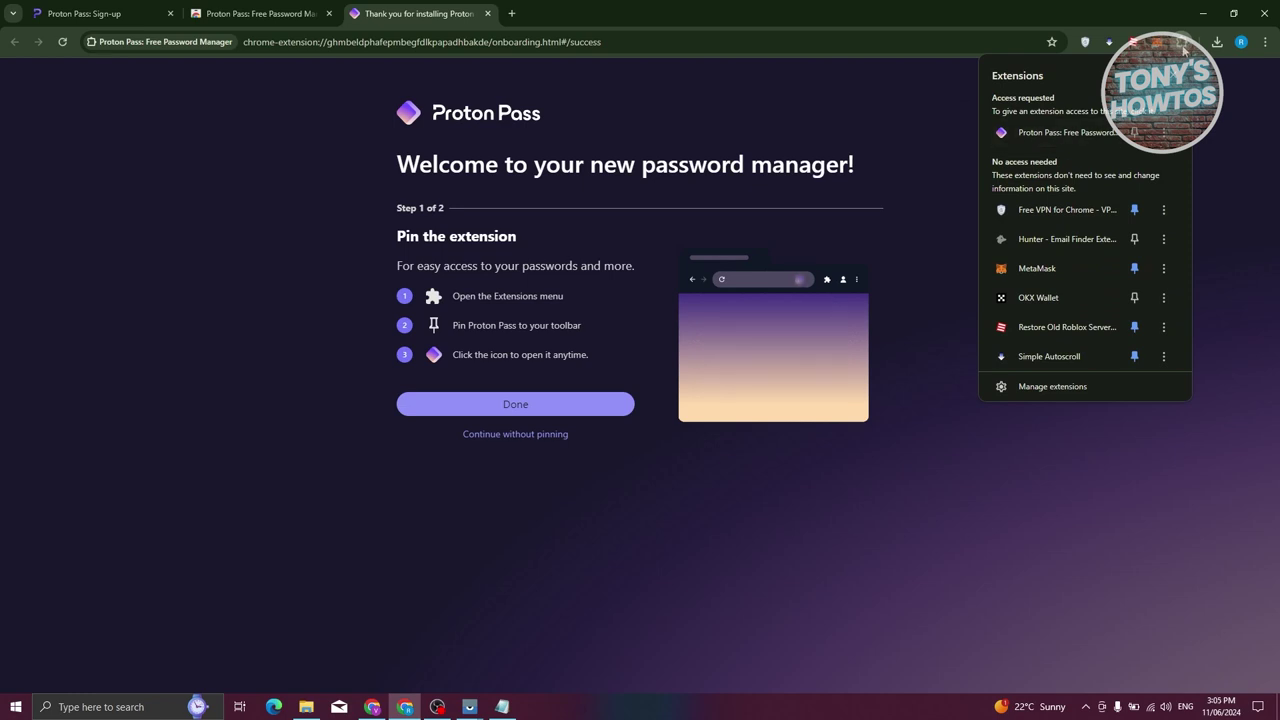
left_click(1136, 133)
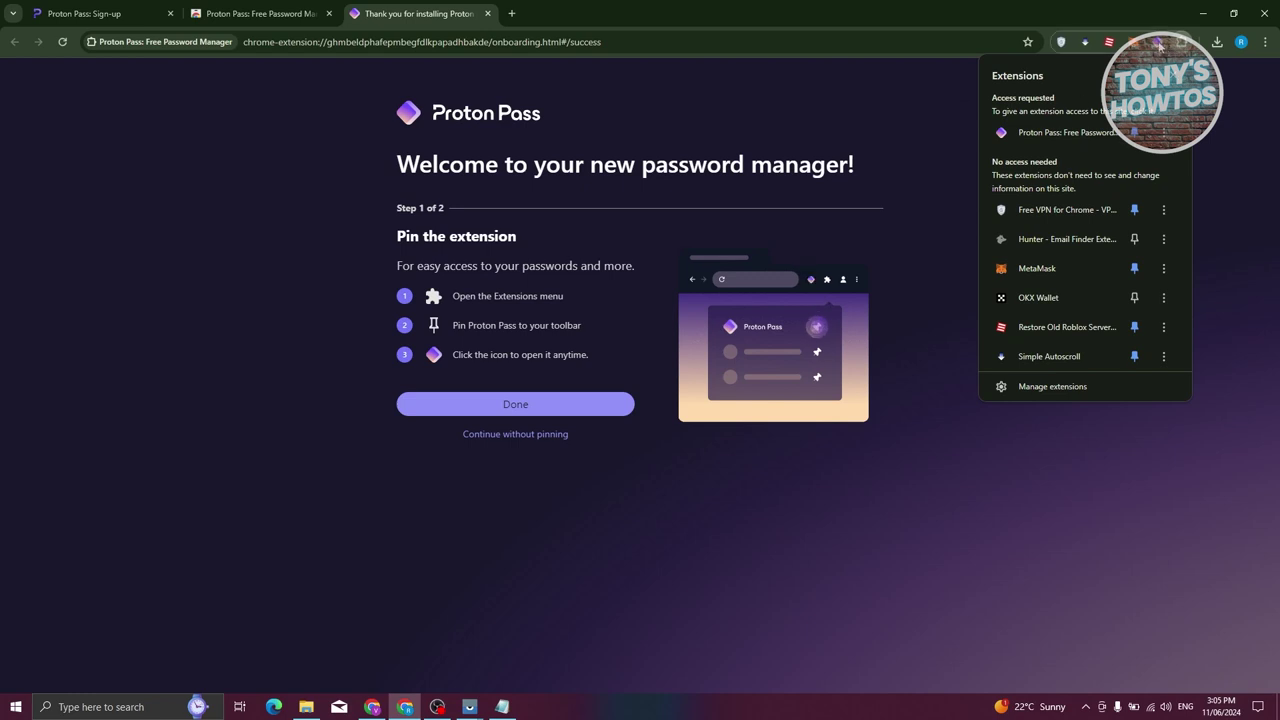
left_click(785, 546)
left_click(517, 405)
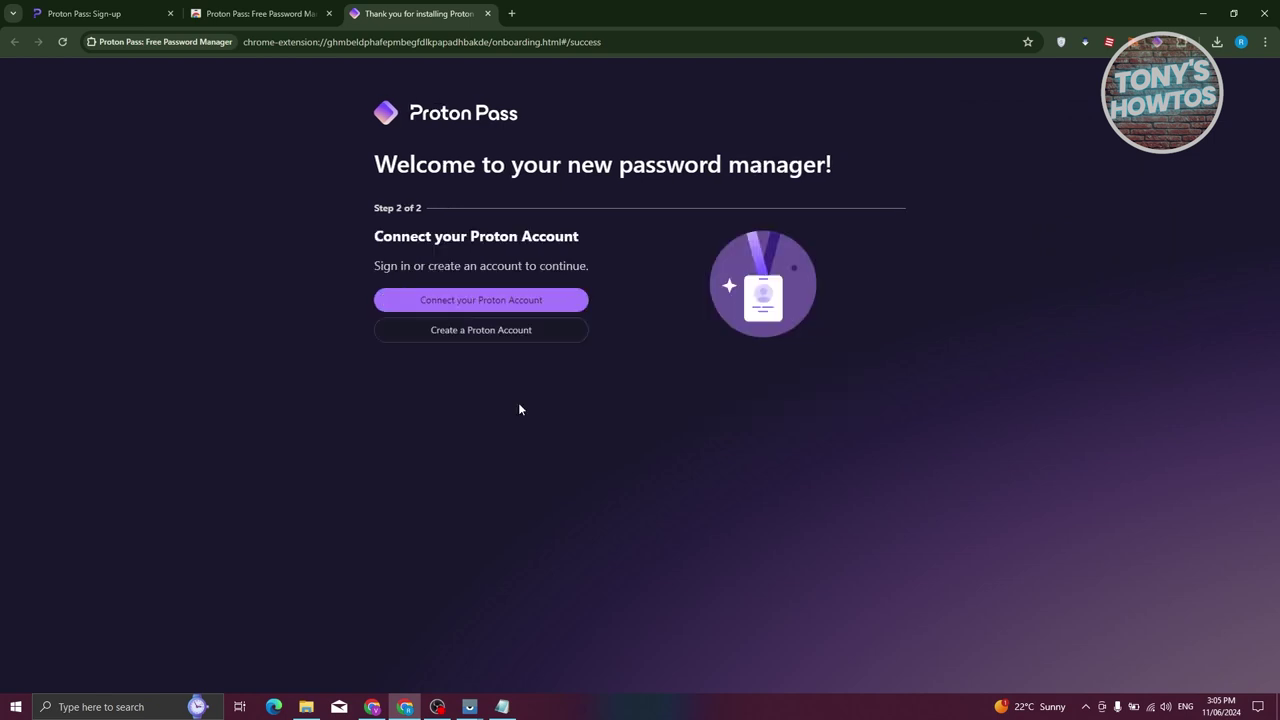
left_click(552, 302)
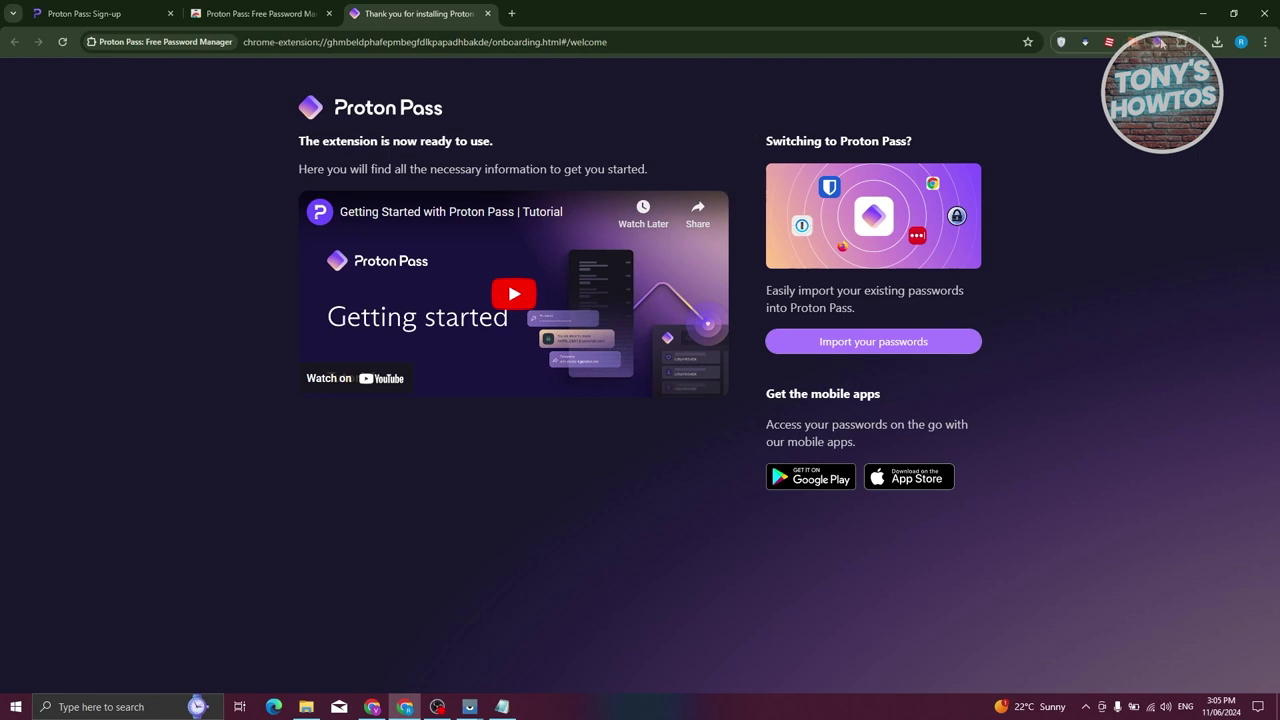
left_click(1158, 44)
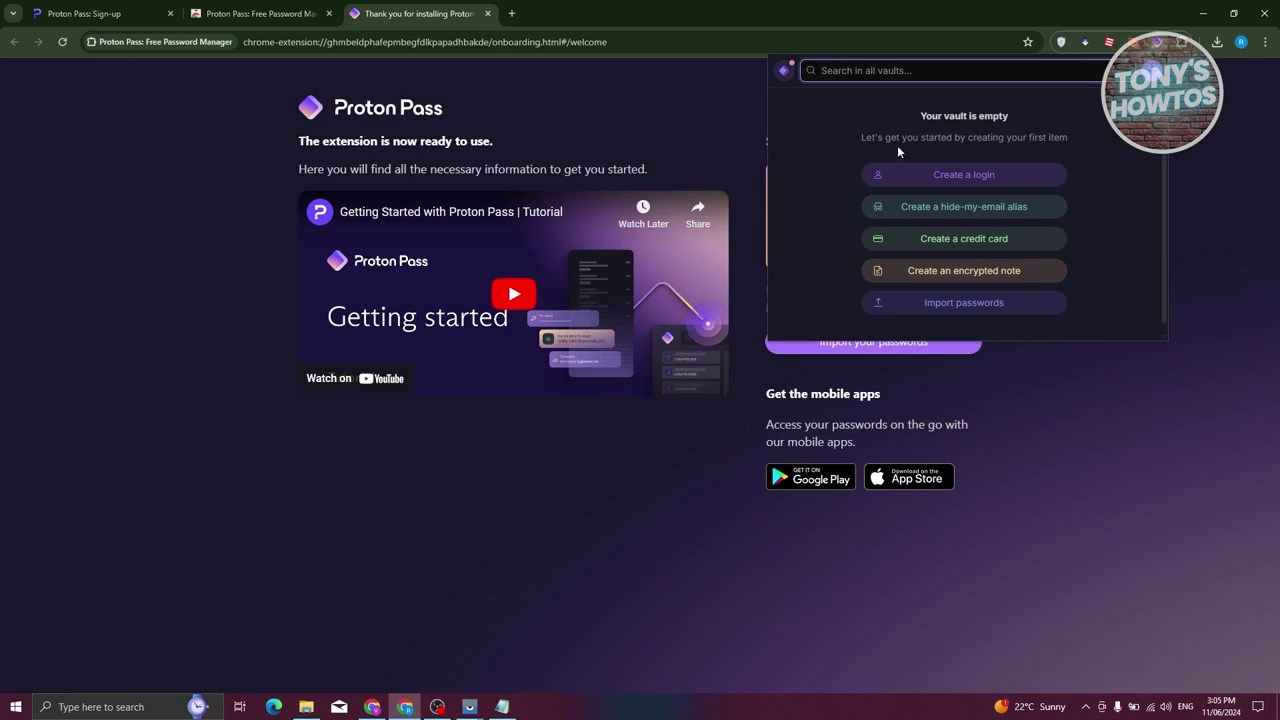
Close the welcome, Web Store and sign-up tabs, leaving one new tab, and show the empty vault
left_click(488, 13)
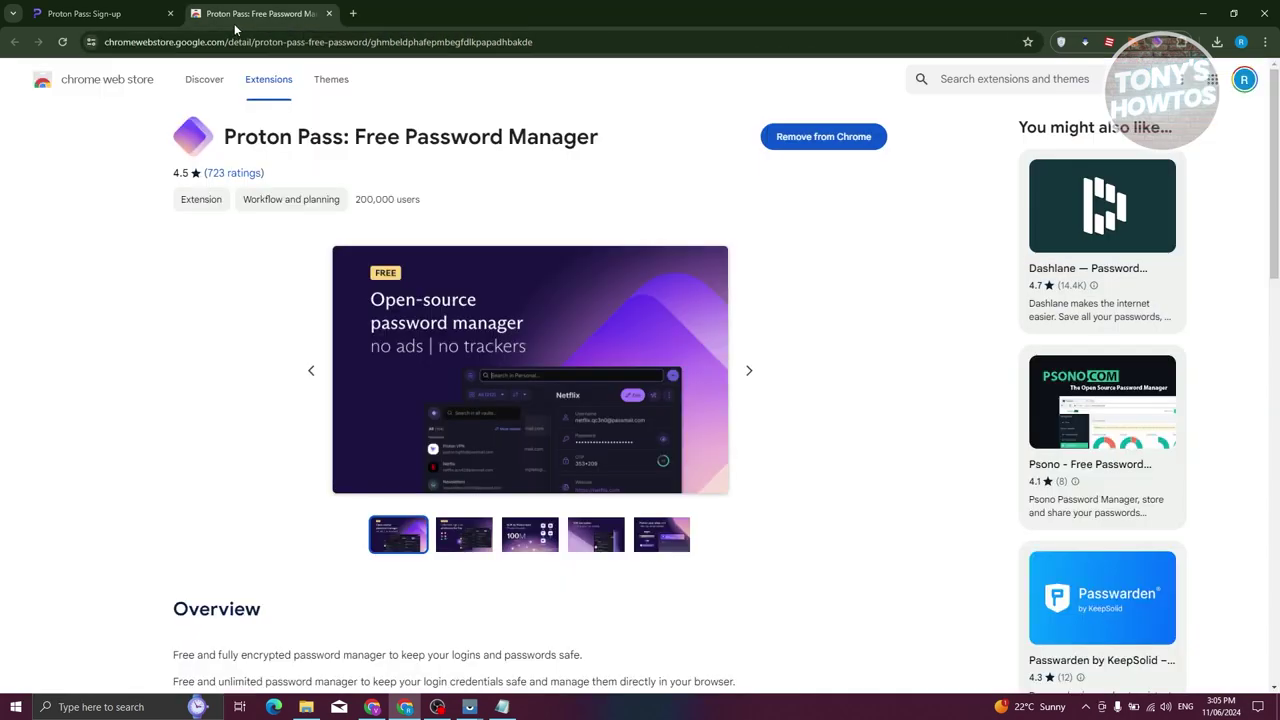
left_click(88, 14)
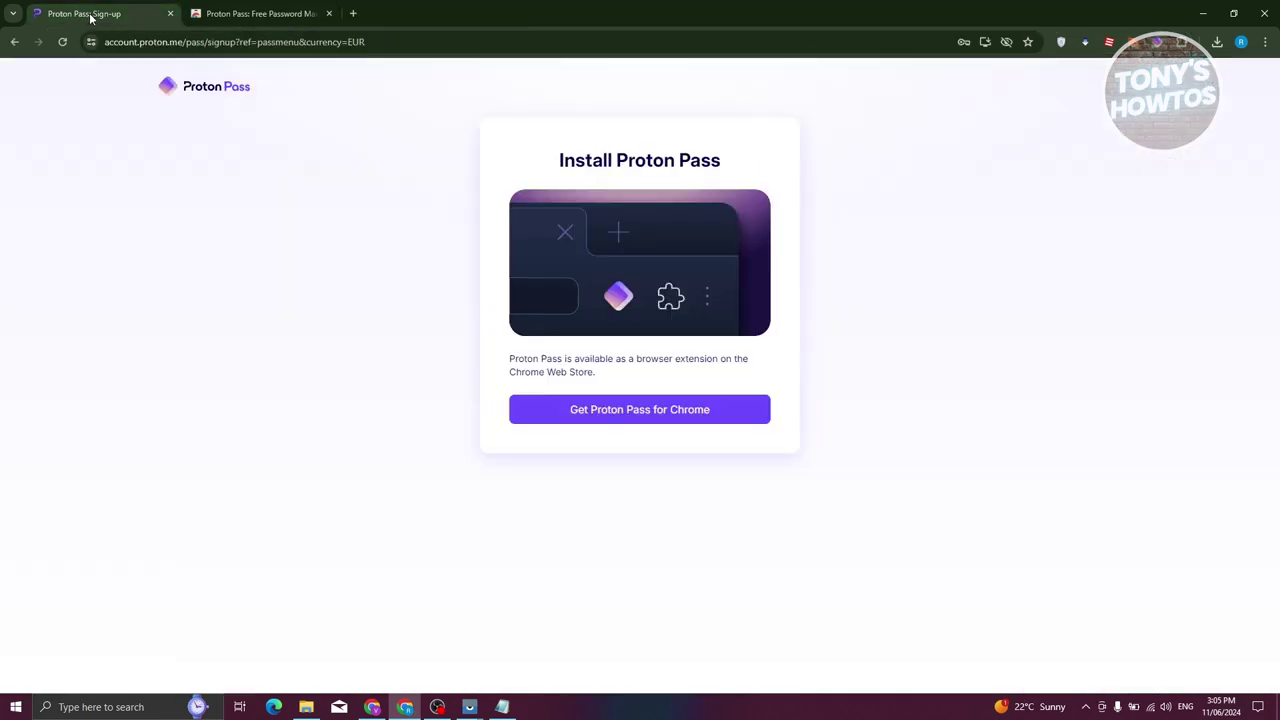
left_click(330, 14)
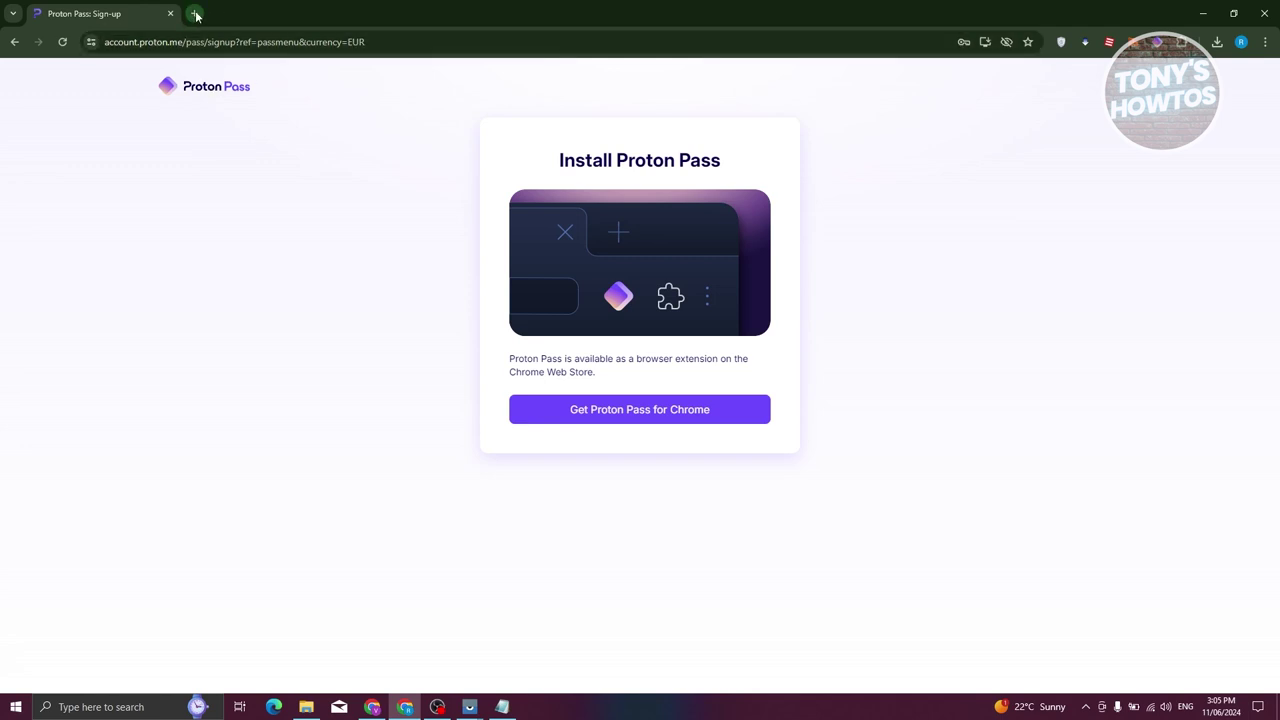
left_click(192, 13)
left_click(171, 14)
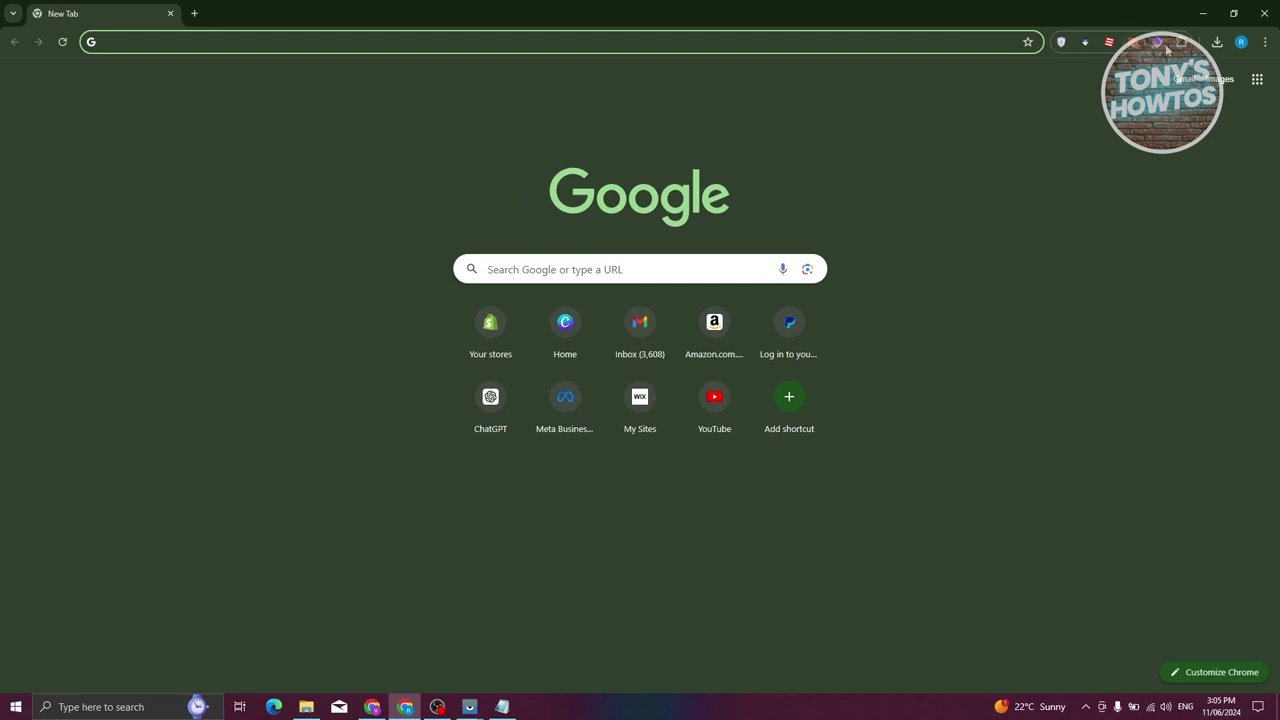
left_click(1163, 46)
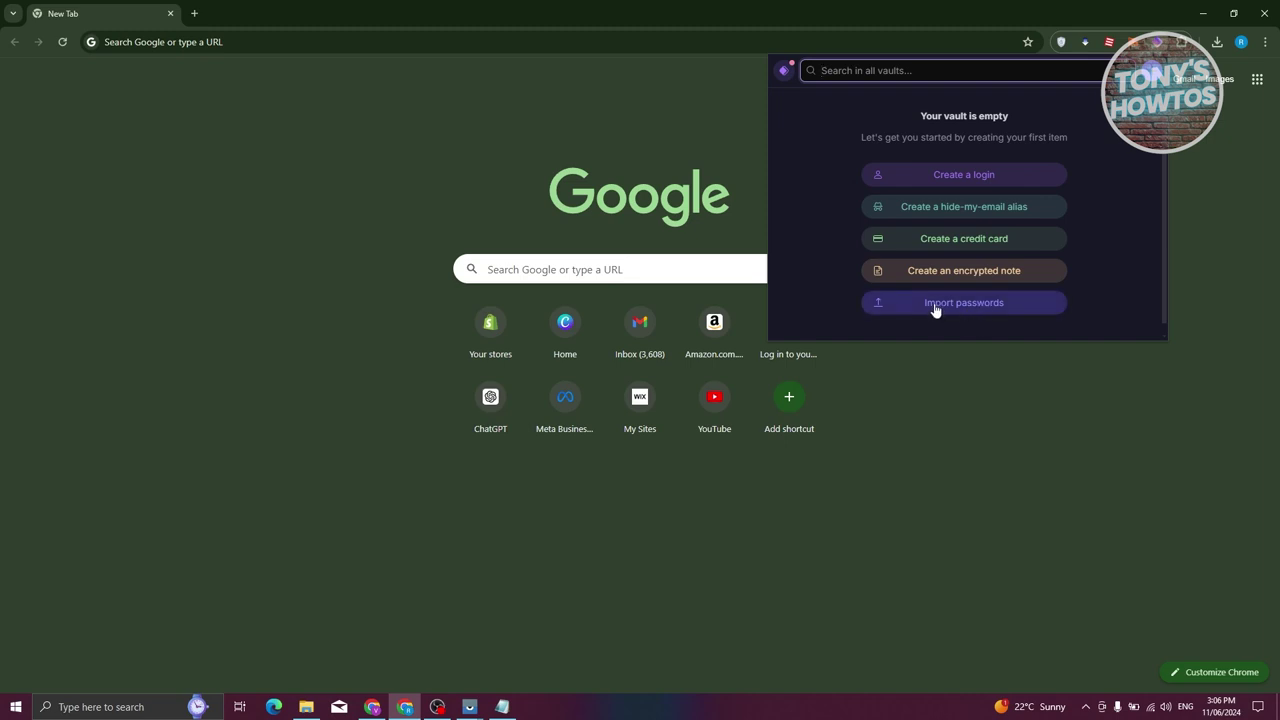
Start a new login titled 'facebook' and enter a sample e-mail username and a password
left_click(908, 176)
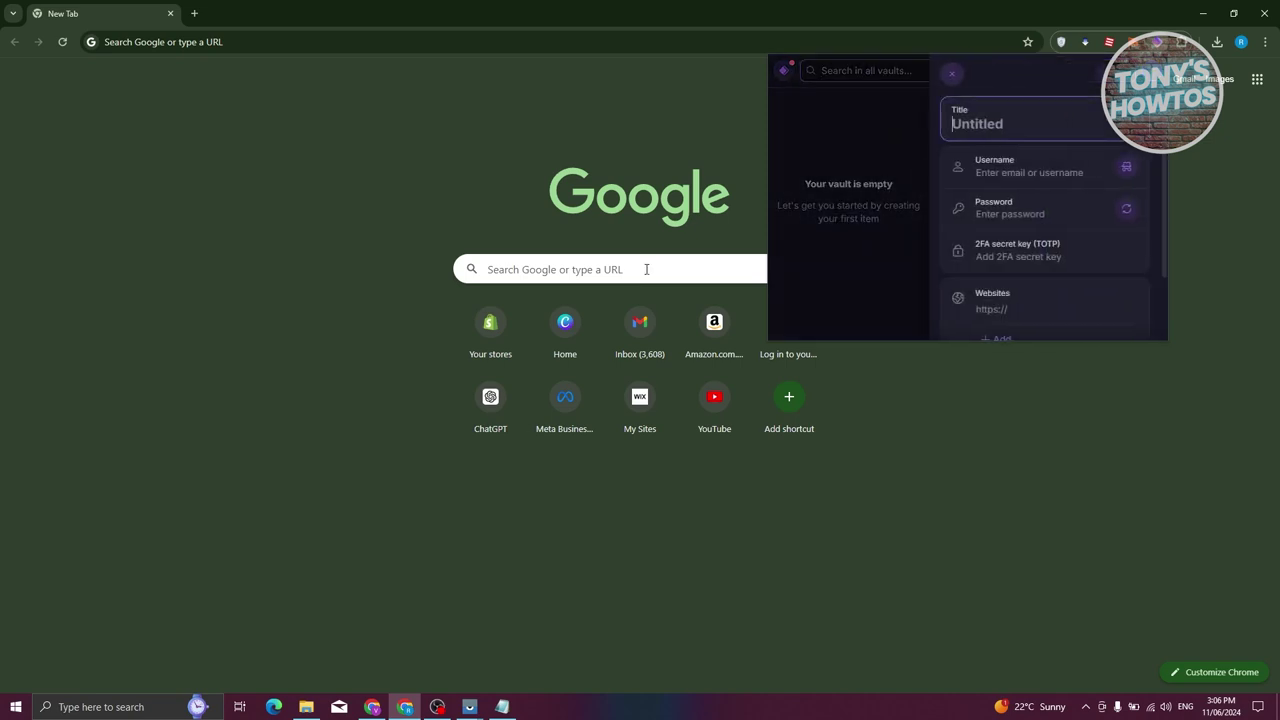
scroll(1025, 205, "down", 1)
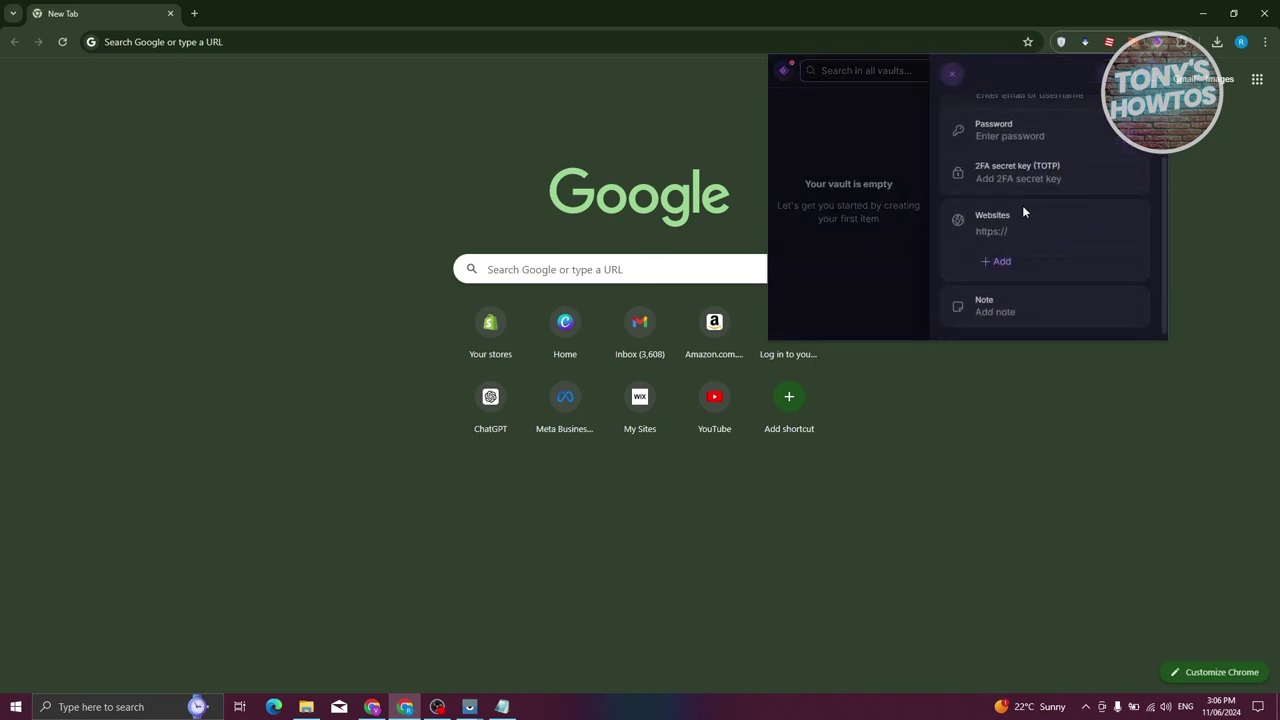
scroll(957, 263, "up", 1)
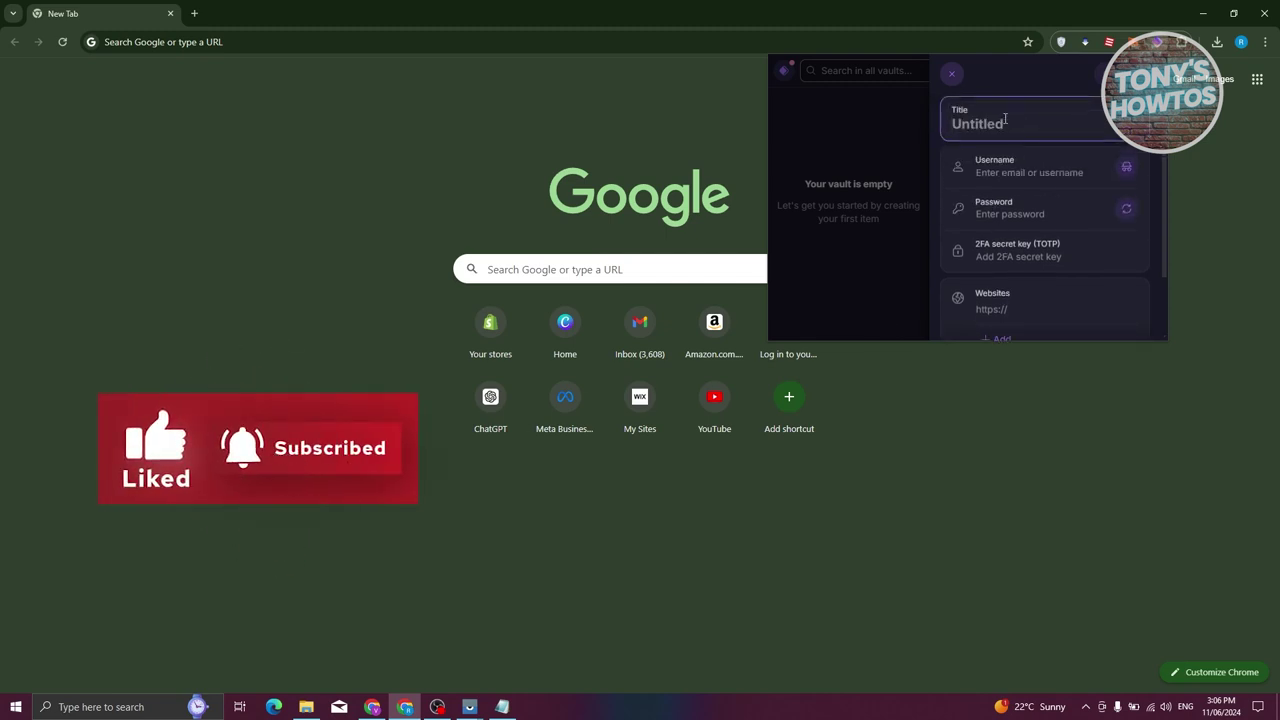
type("fb.")
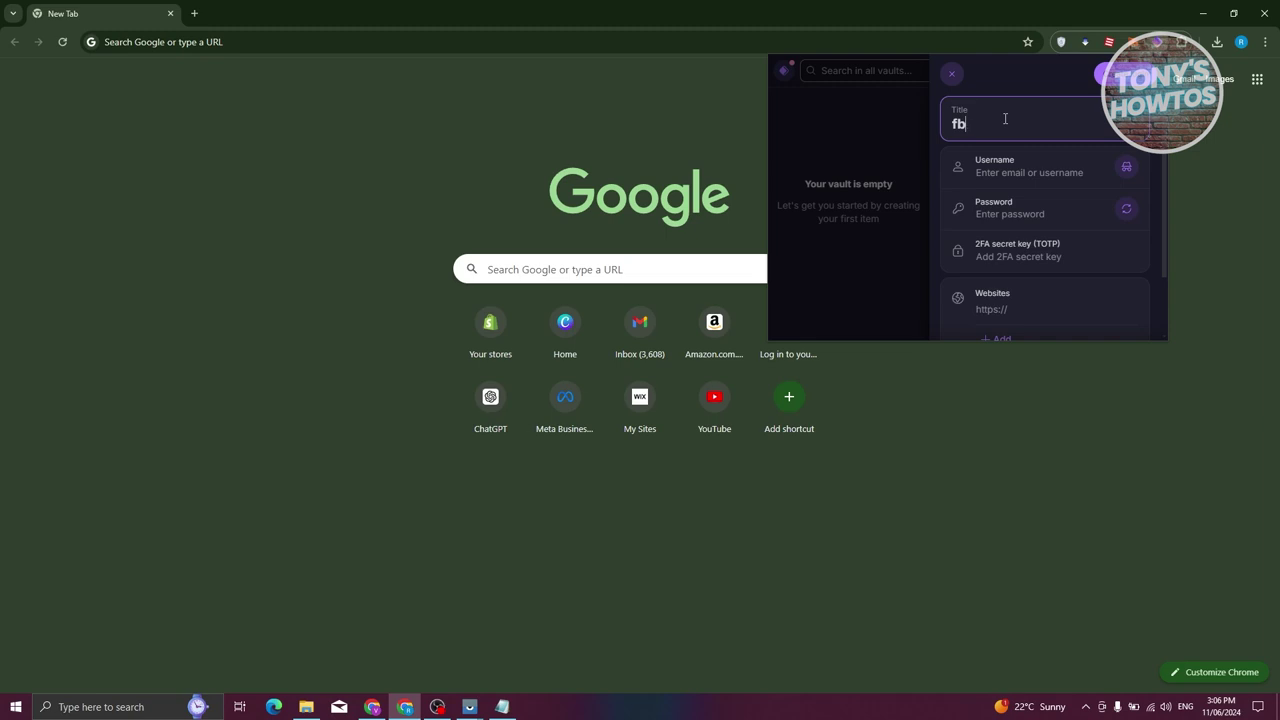
key("BackSpace")
type("acebook")
left_click(1073, 170)
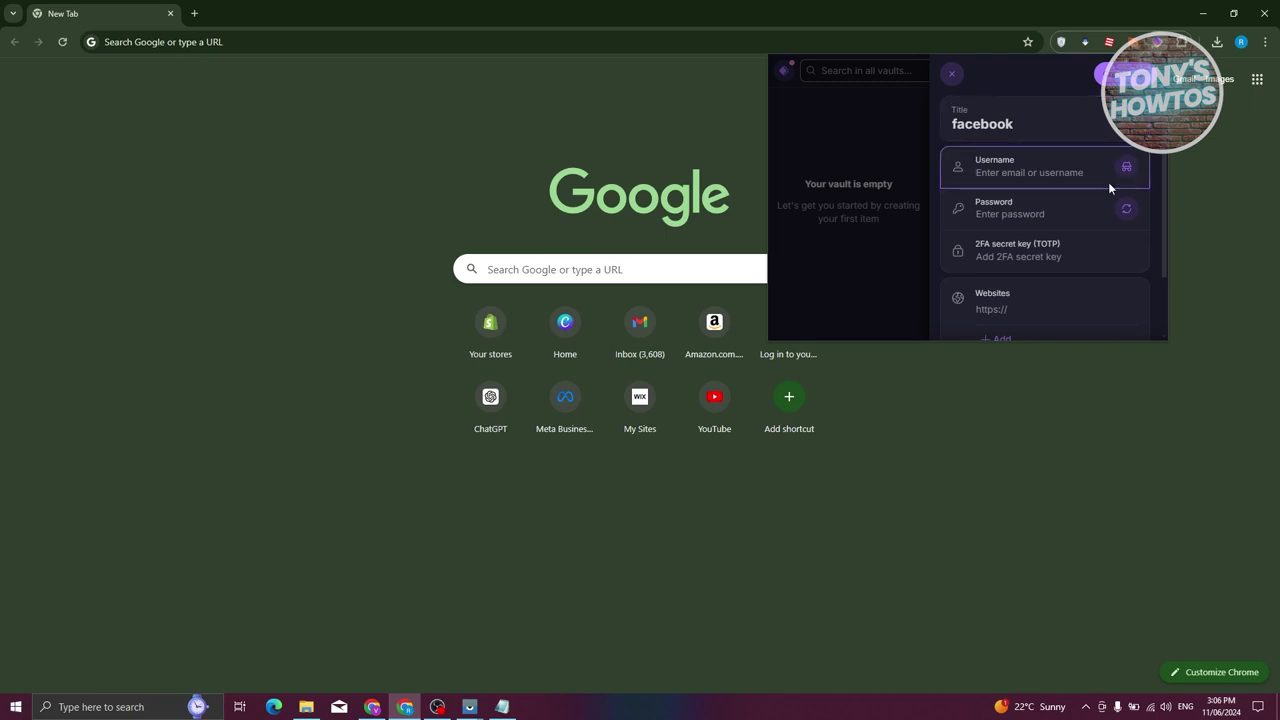
type("email")
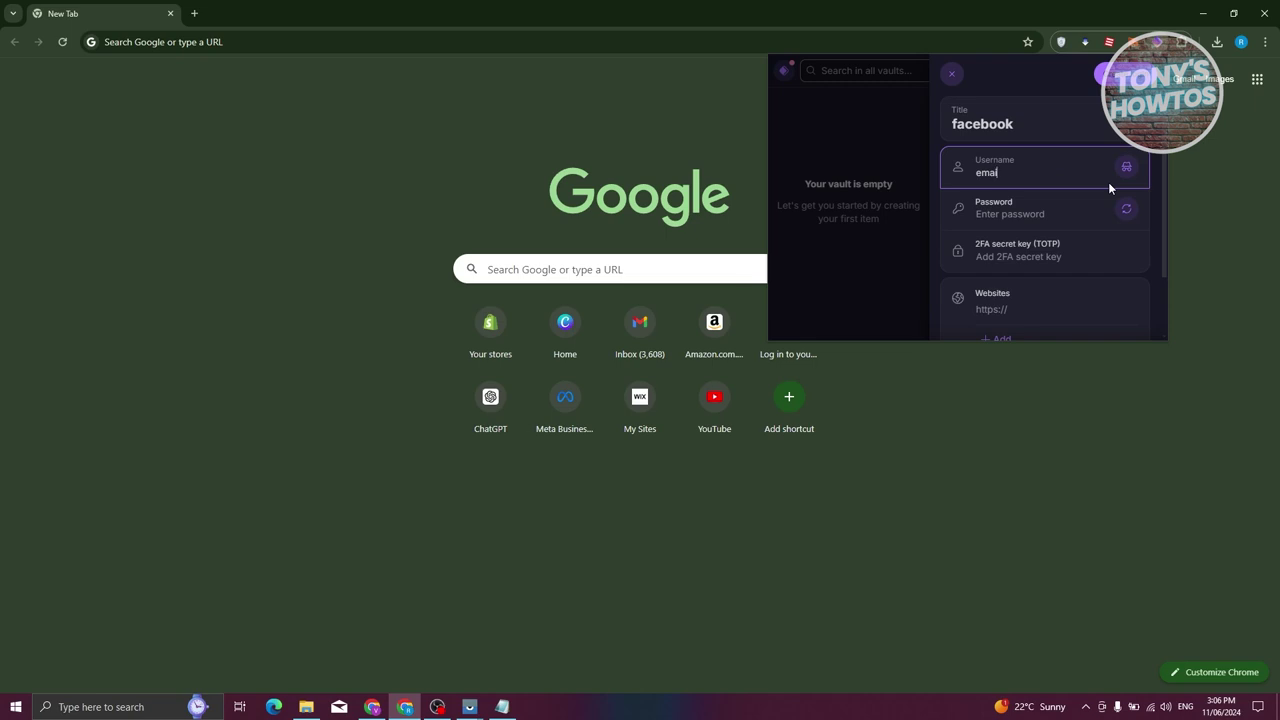
type("@email.com")
left_click(1062, 212)
type("password123")
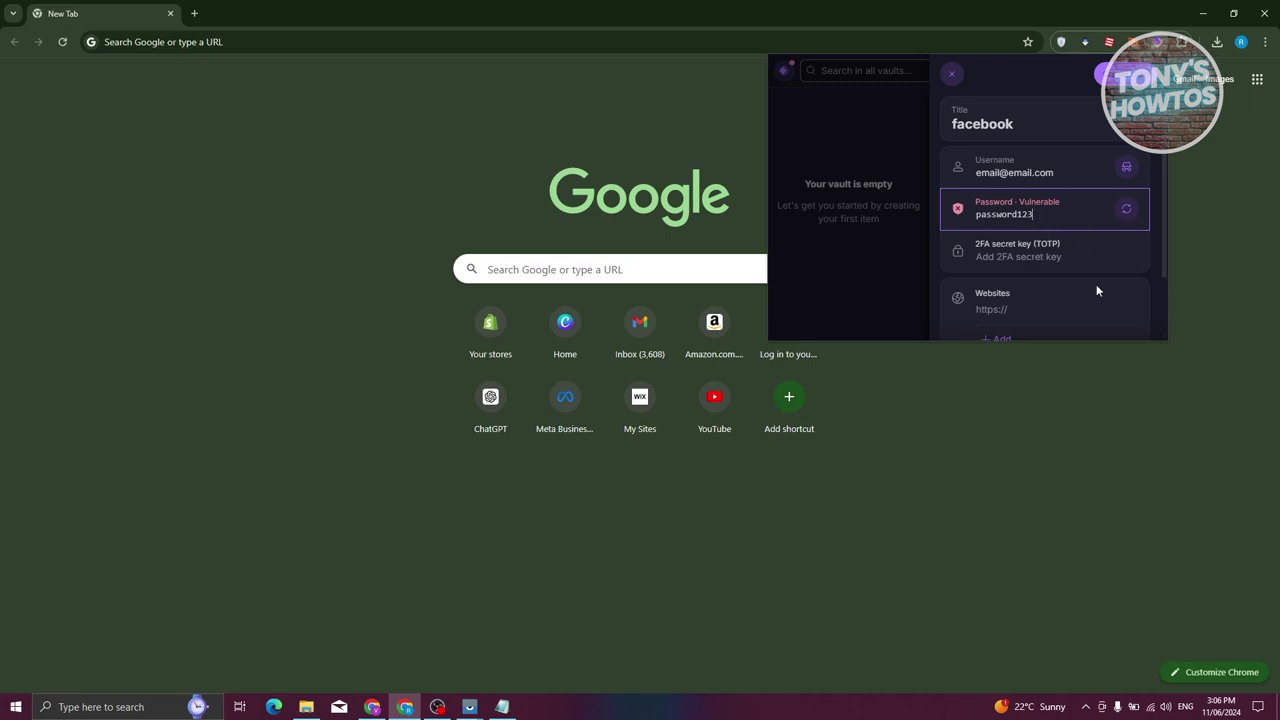
Add the website fb.com and the note 'sample', then save the facebook login
left_click(1068, 256)
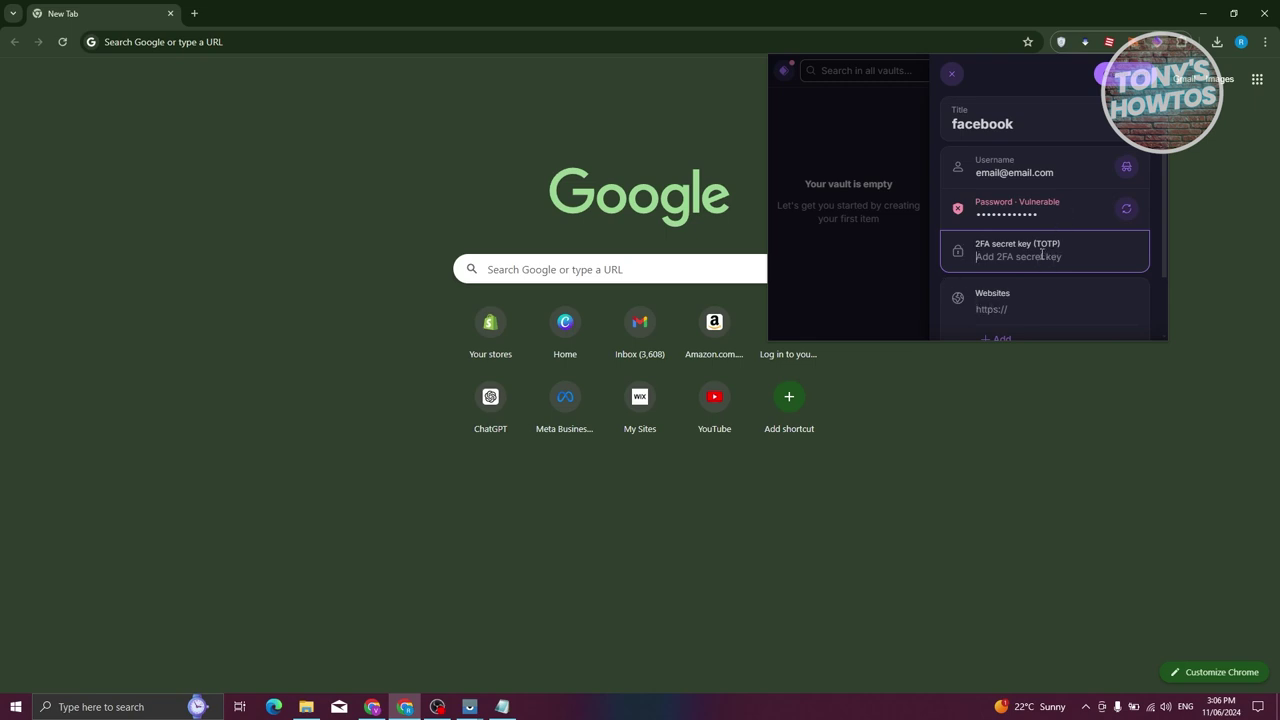
scroll(1047, 283, "down", 2)
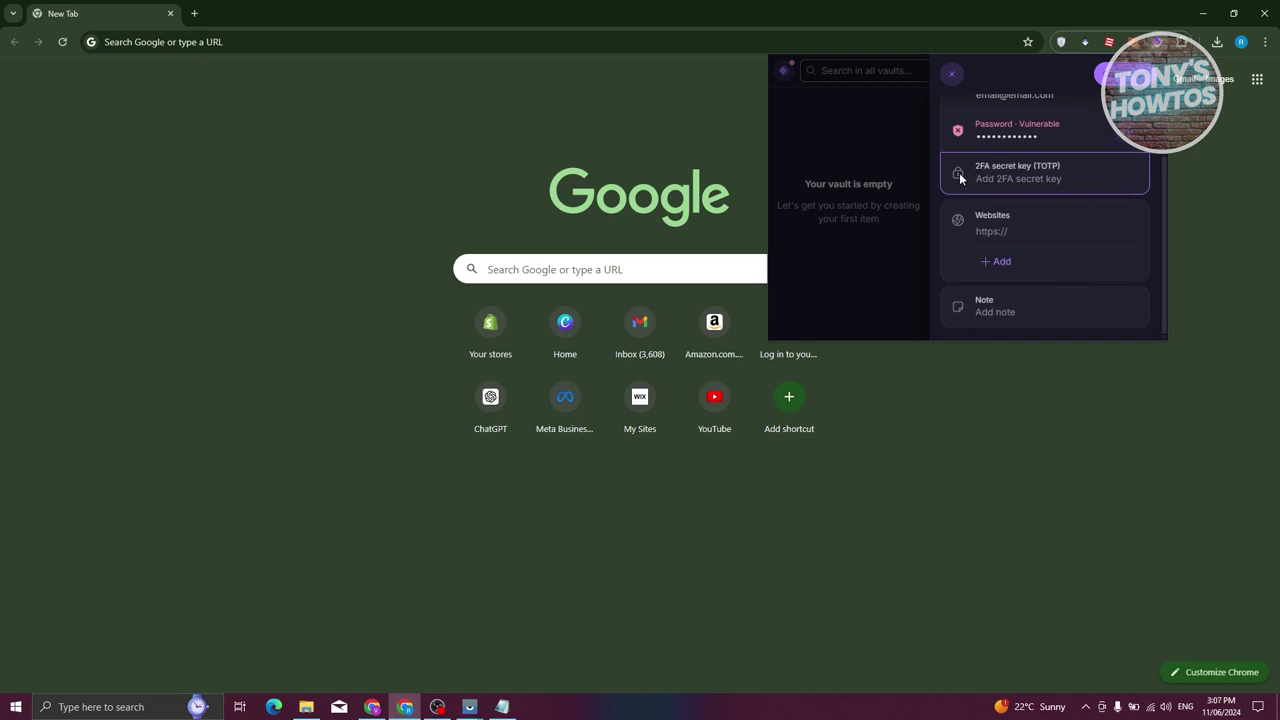
left_click(1040, 237)
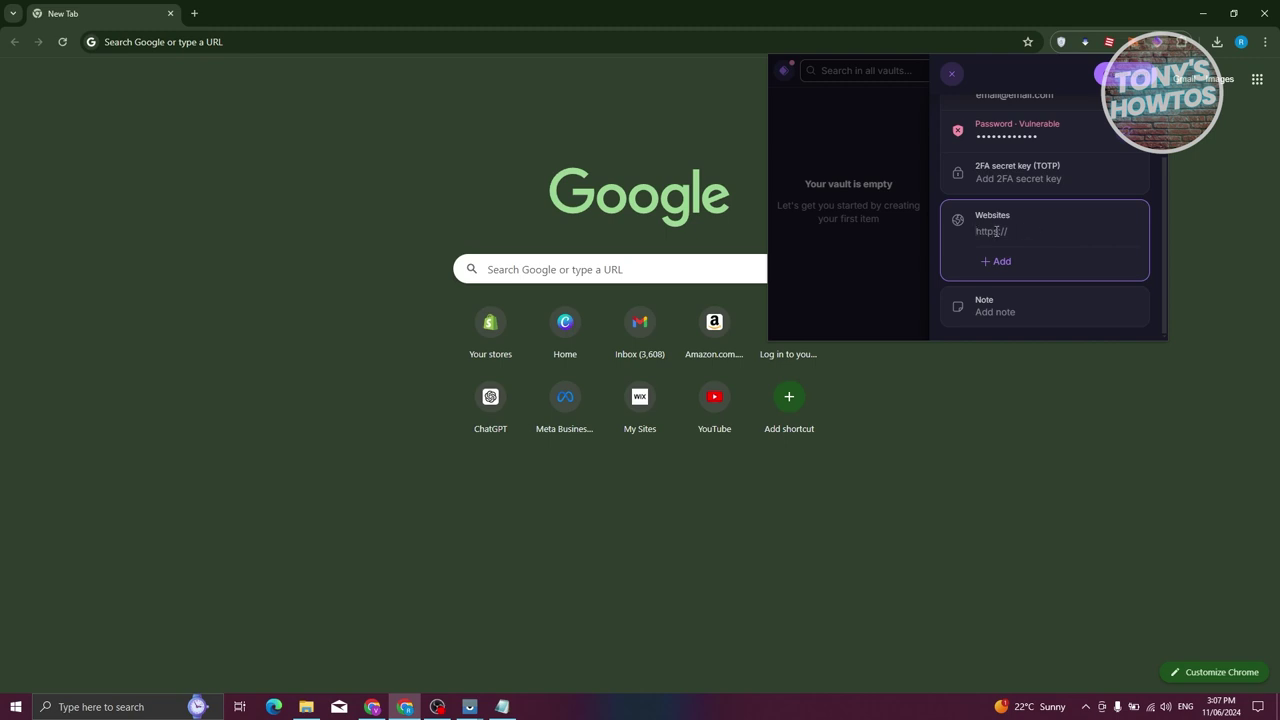
type("fb.com")
left_click(1057, 318)
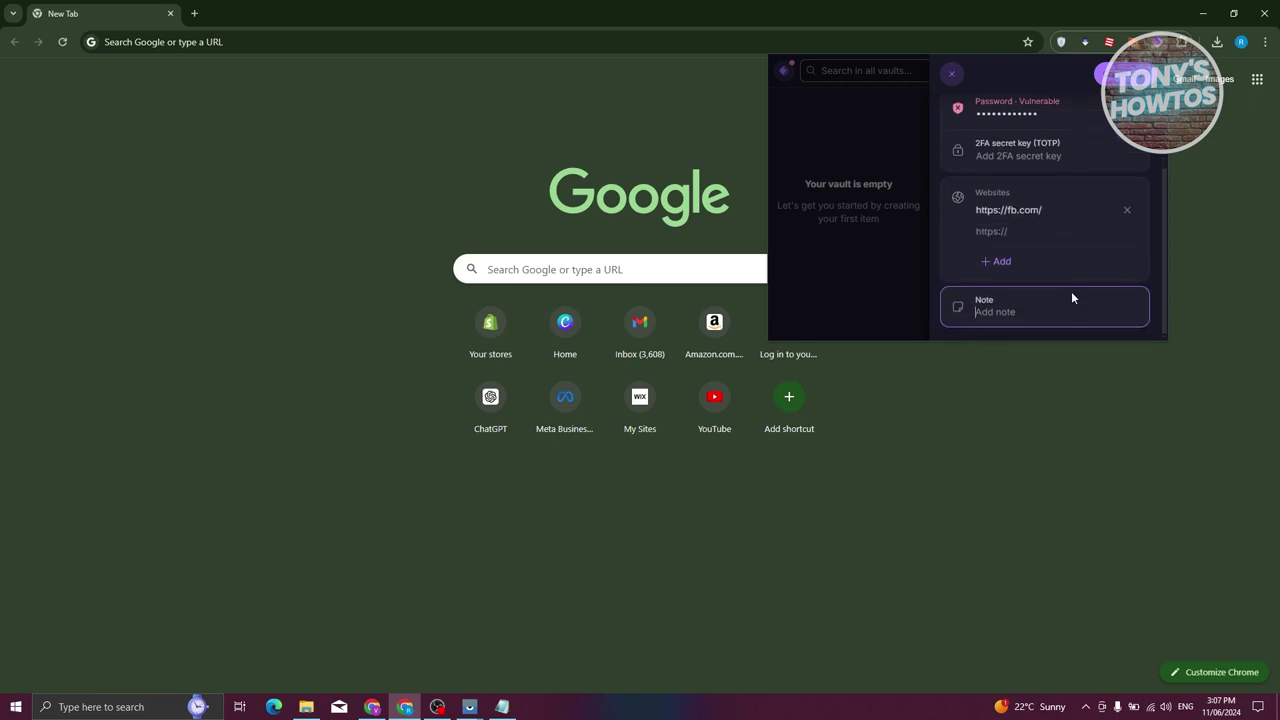
type("sample")
scroll(1042, 250, "up", 1)
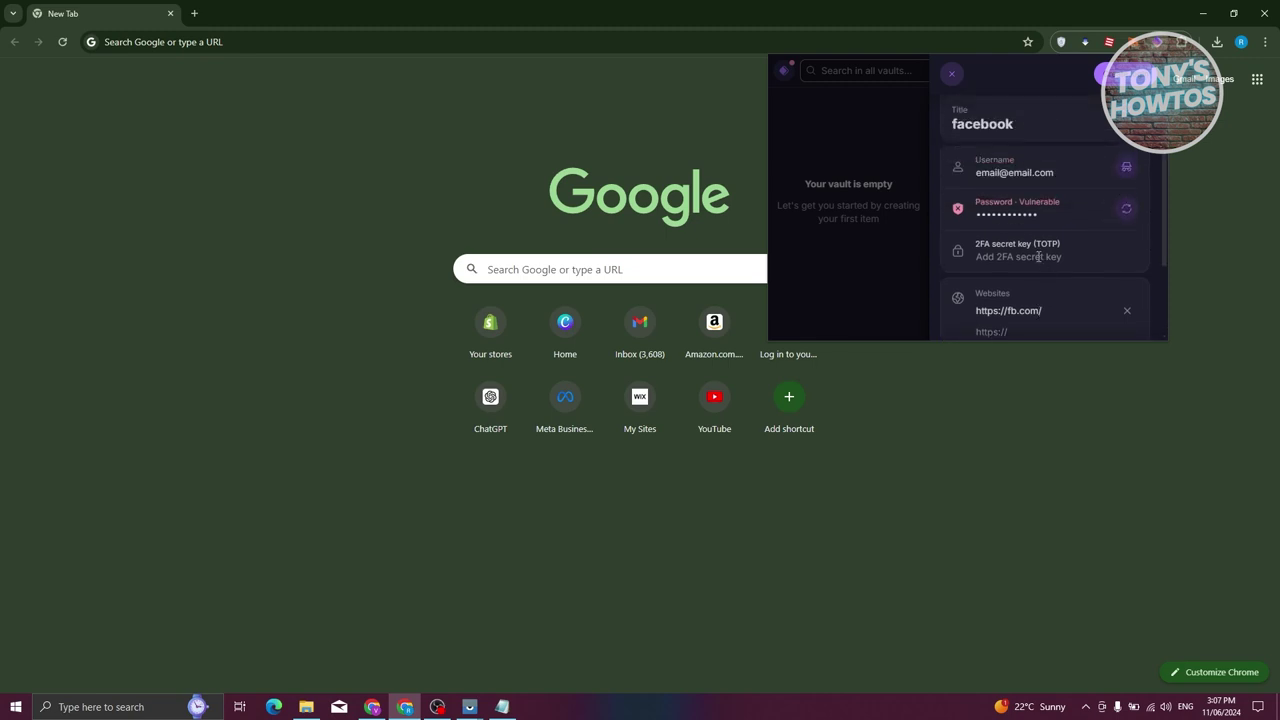
scroll(1045, 166, "down", 1)
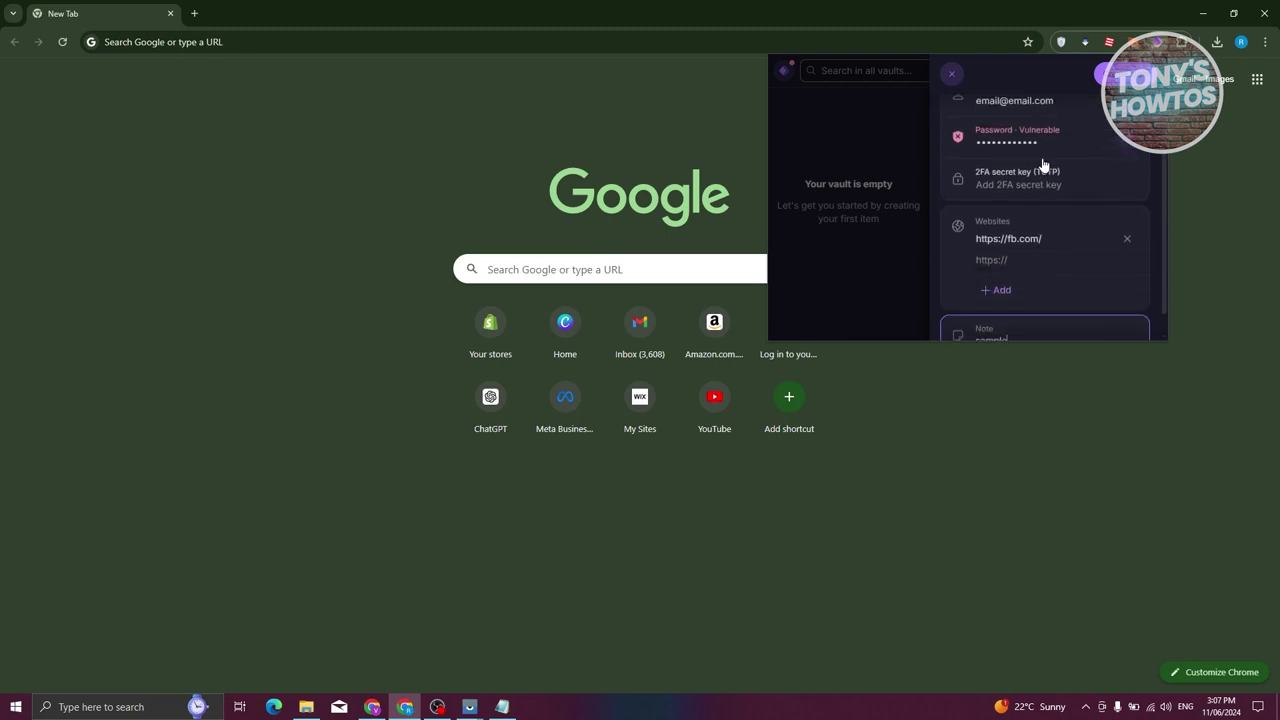
scroll(1150, 150, "up", 1)
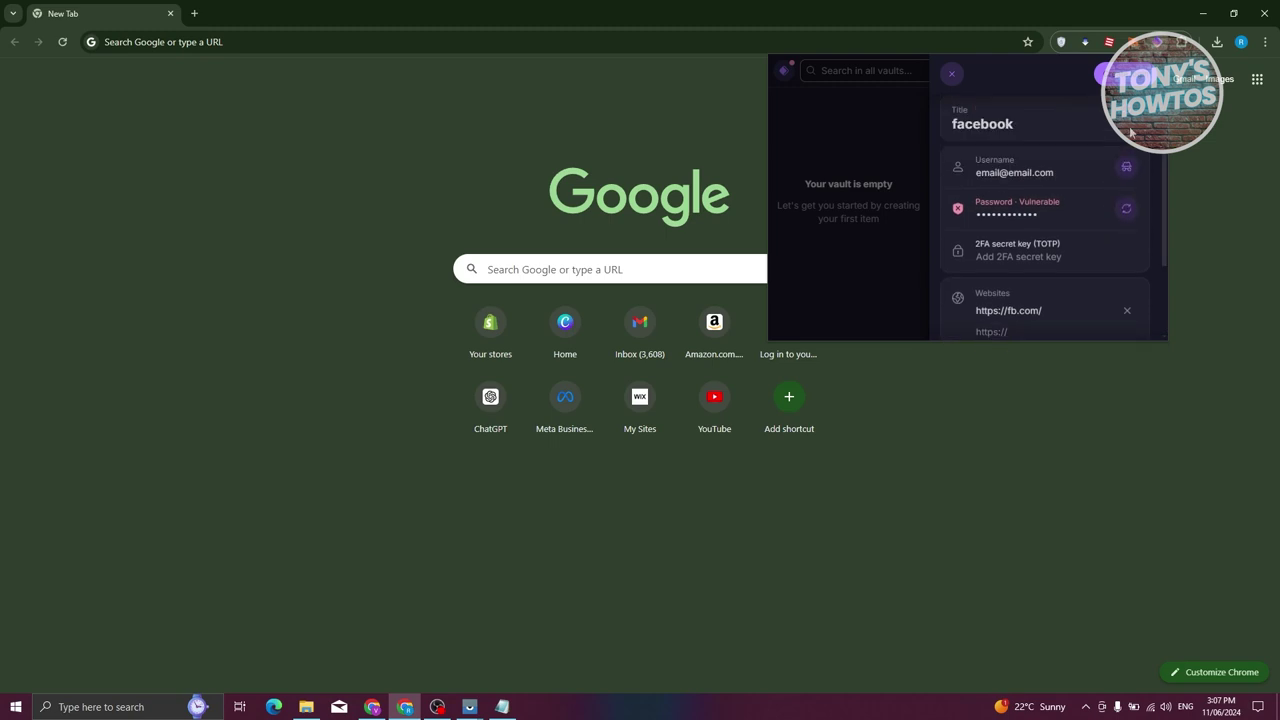
left_click(1115, 75)
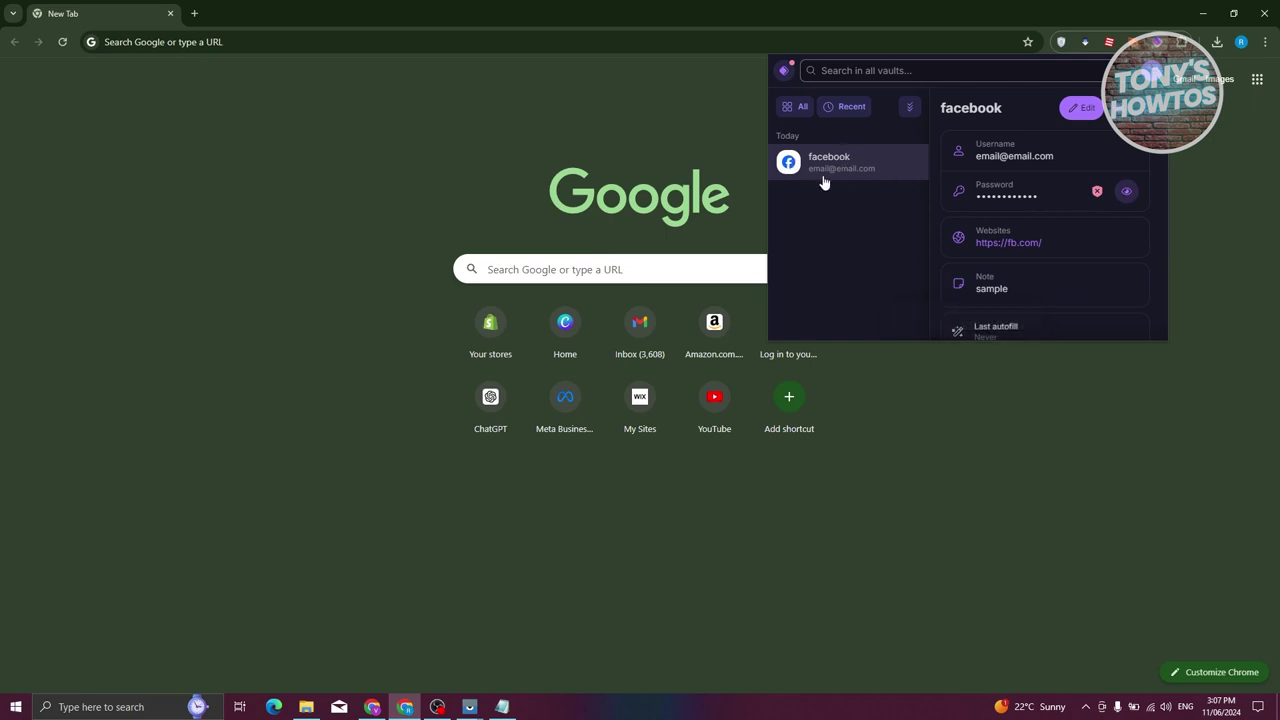
Select the Personal vault under All vaults, then open Settings from the Proton Pass menu
left_click(785, 73)
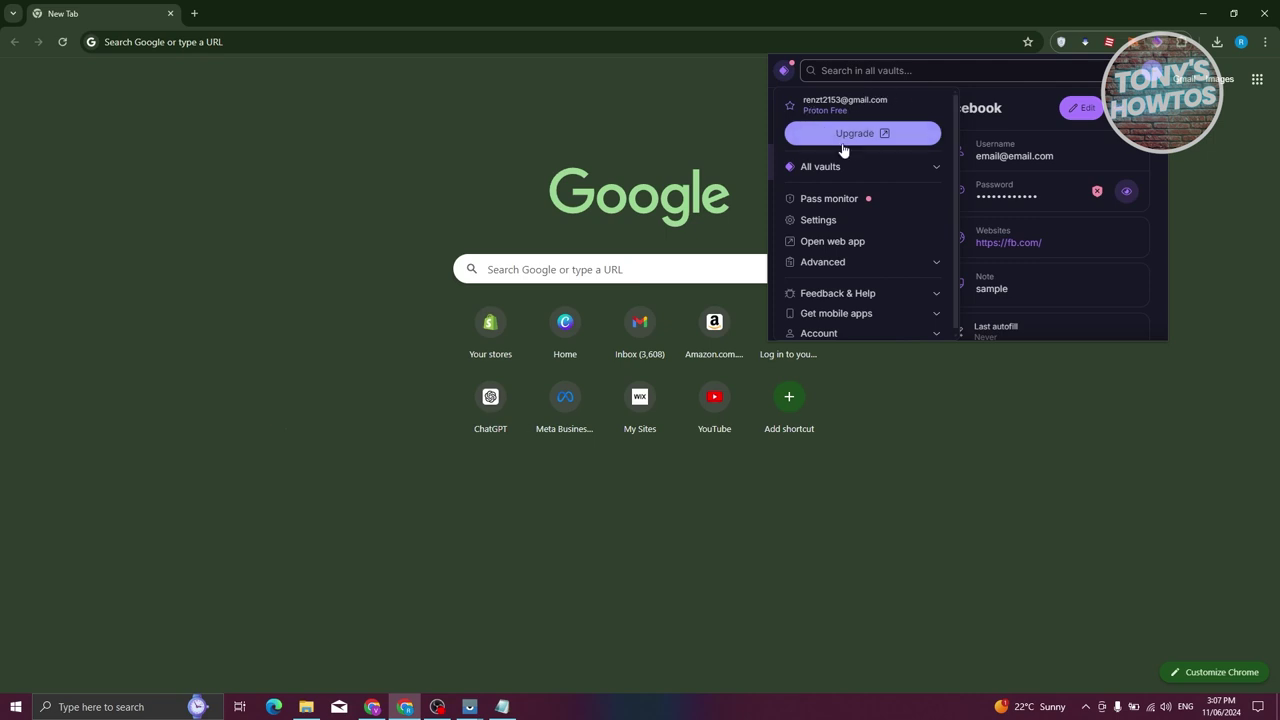
left_click(937, 171)
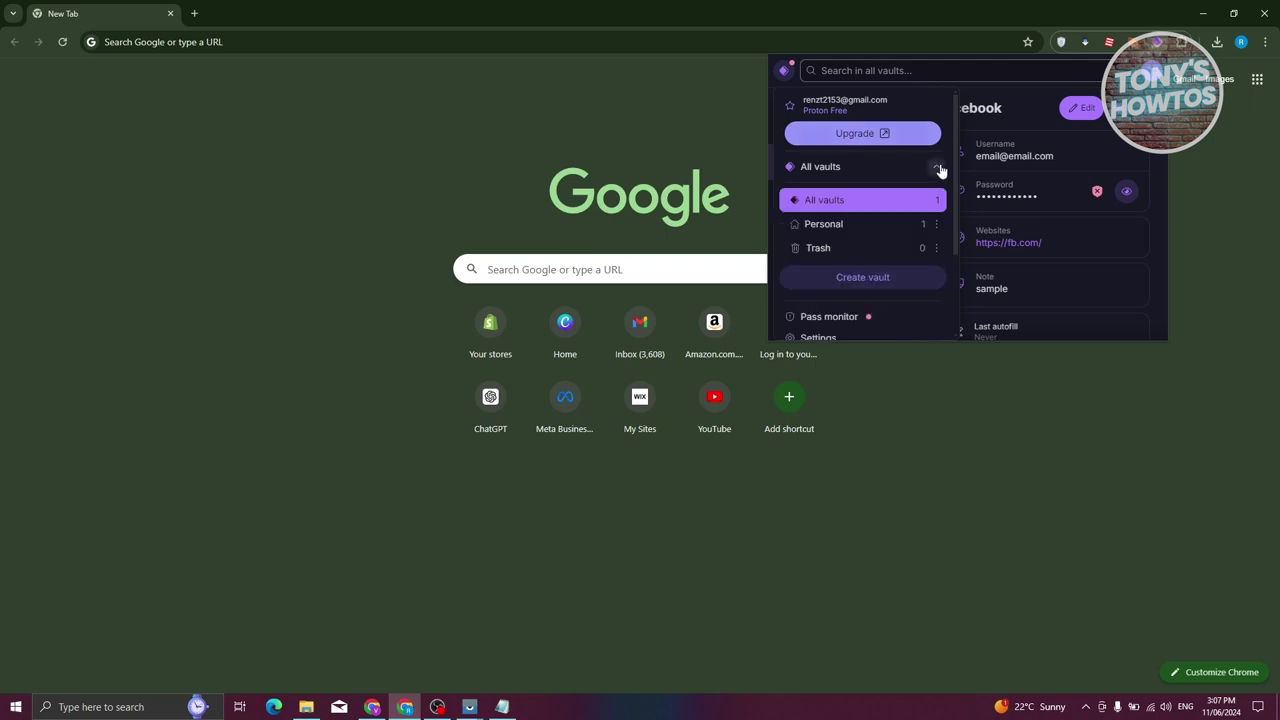
left_click(832, 223)
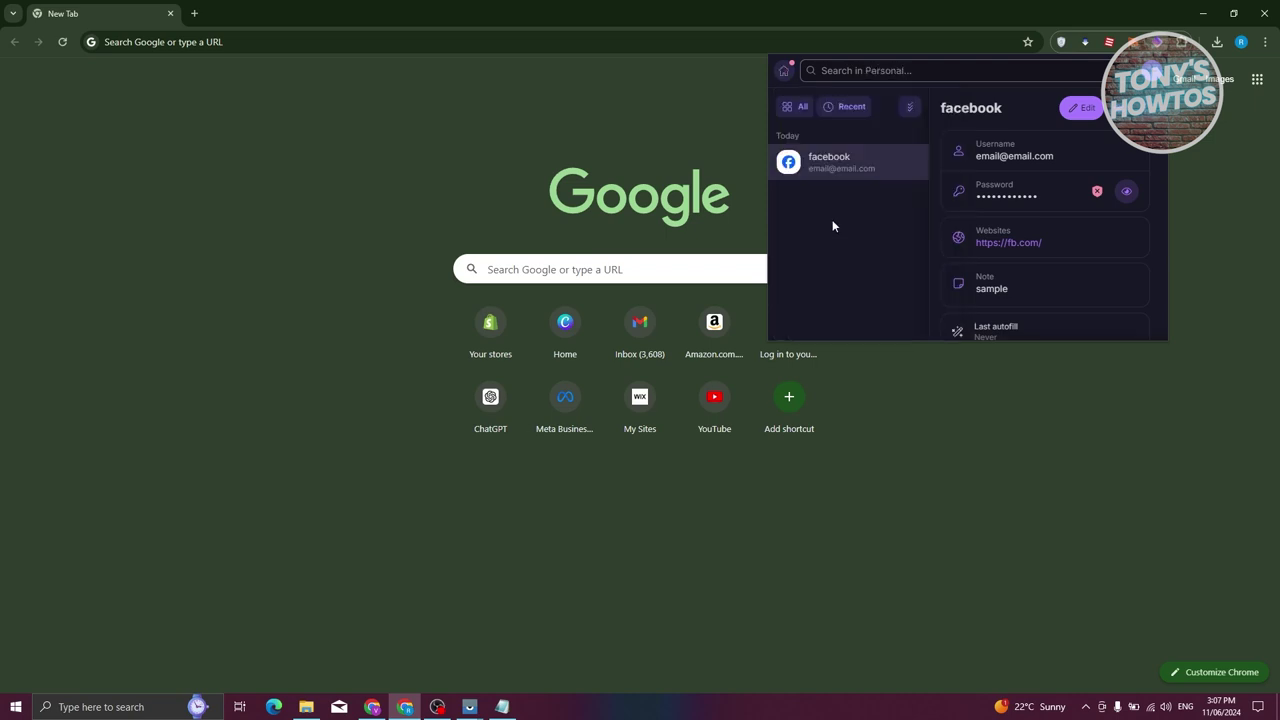
left_click(784, 72)
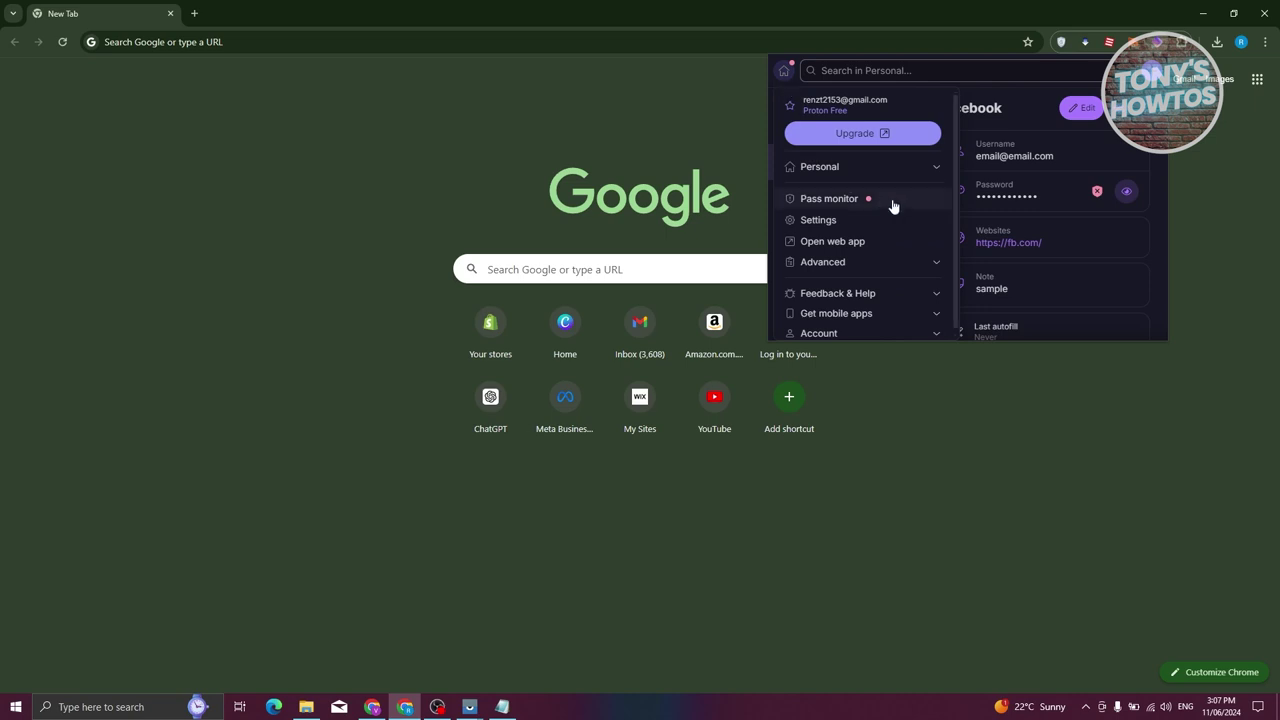
left_click(817, 219)
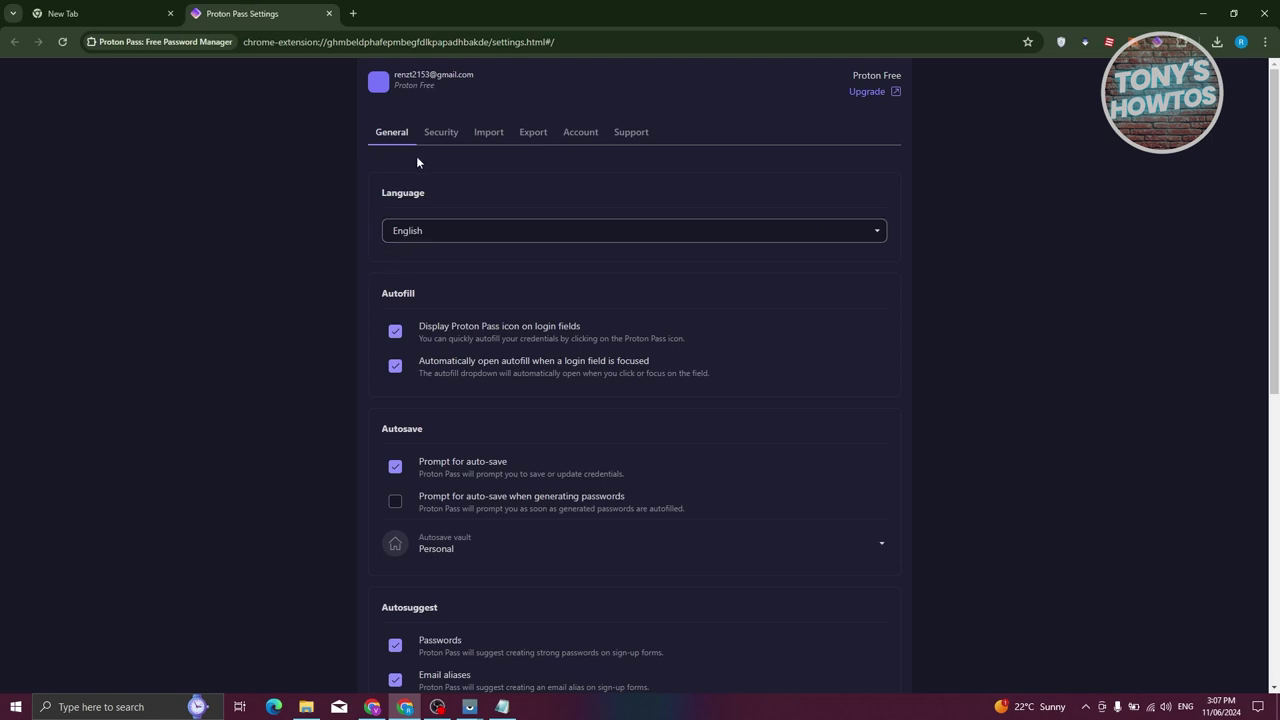
Scroll through the General settings, then view the Security, Import and Export sections
scroll(550, 400, "down", 3)
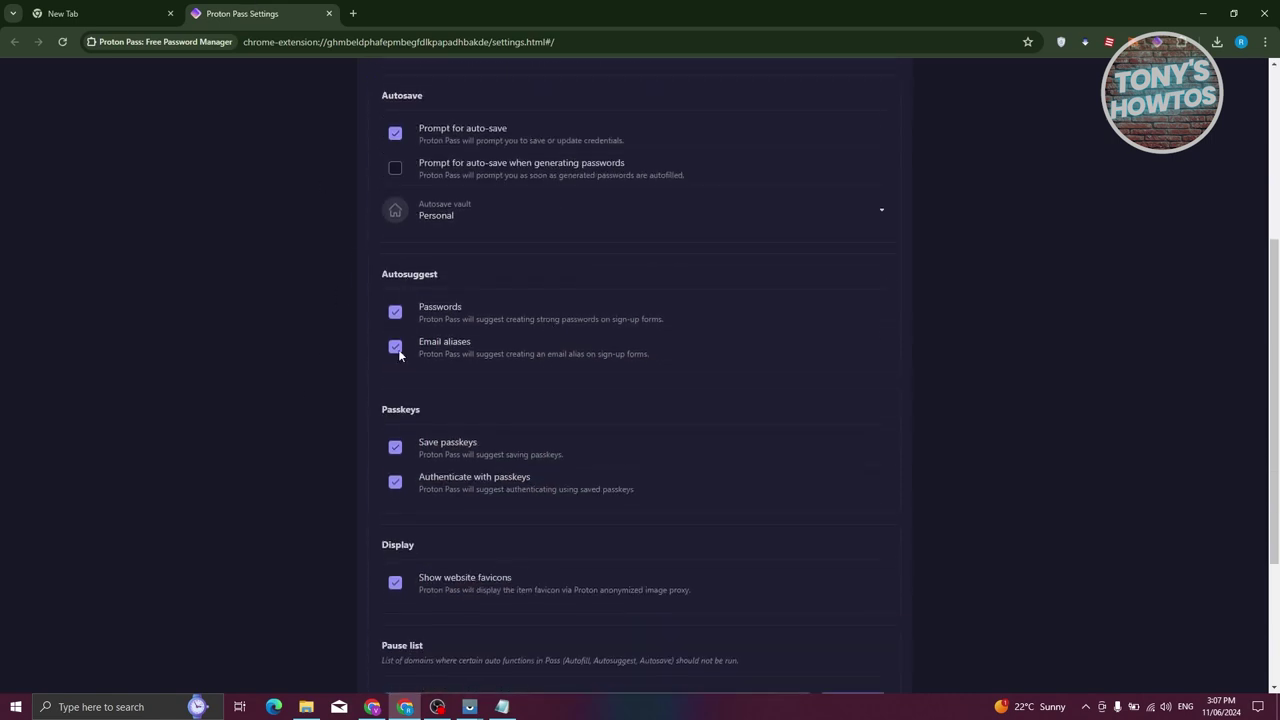
scroll(288, 490, "down", 2)
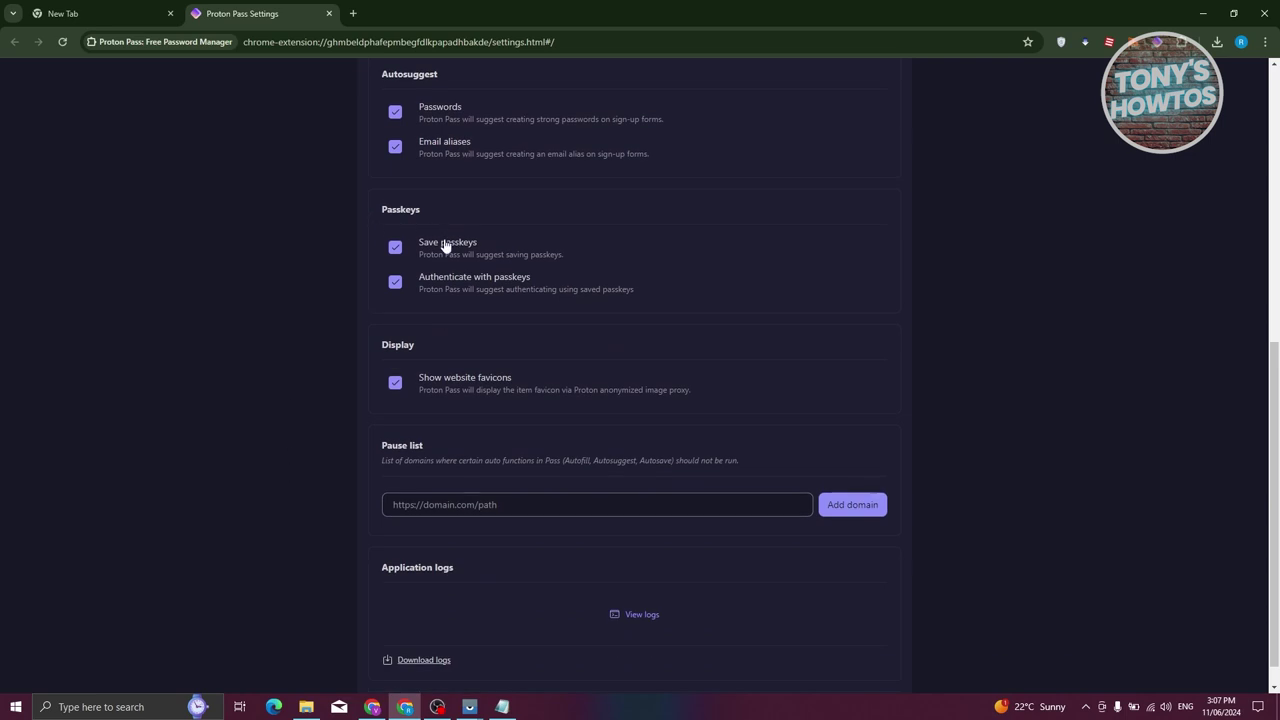
scroll(394, 380, "down", 1)
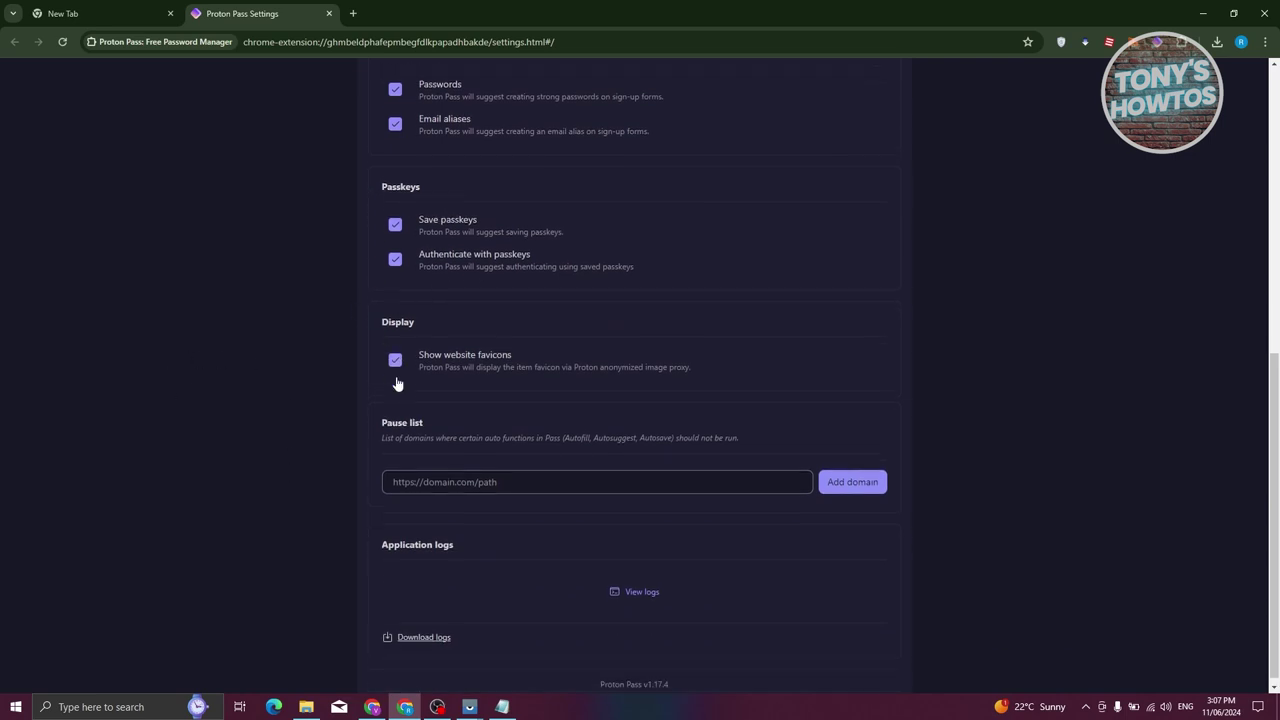
scroll(400, 437, "up", 6)
left_click(441, 133)
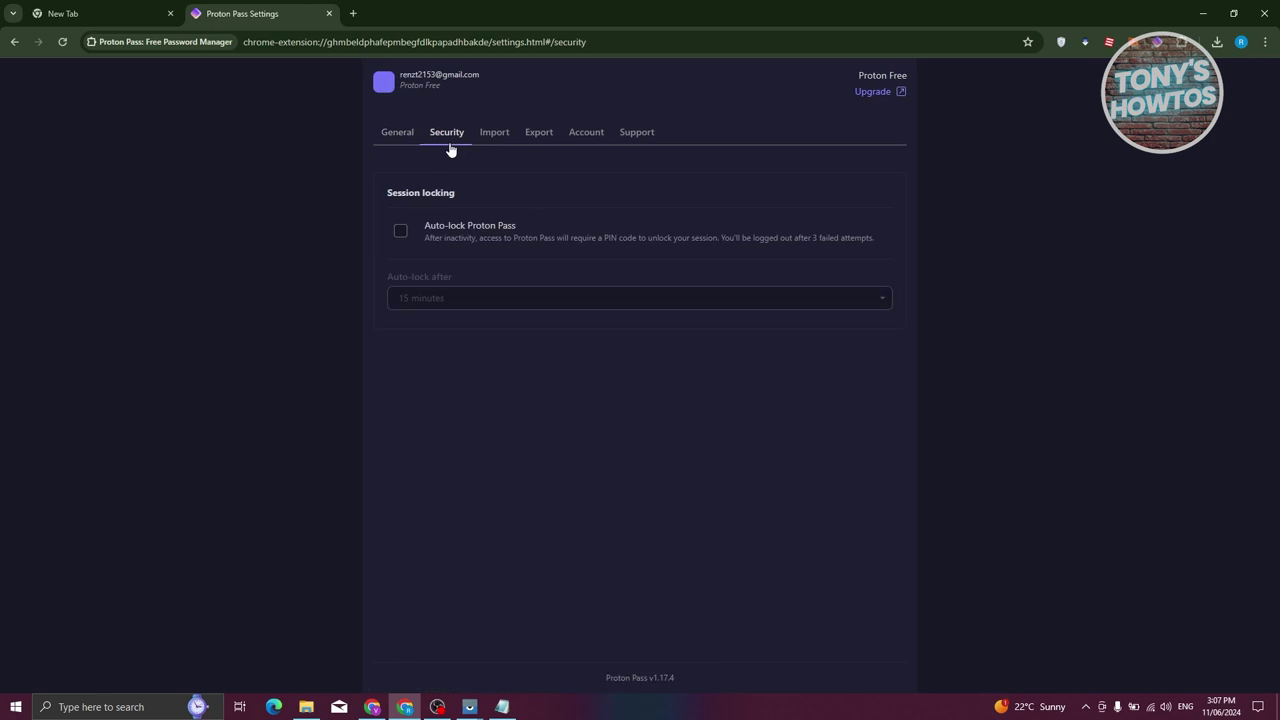
left_click(496, 135)
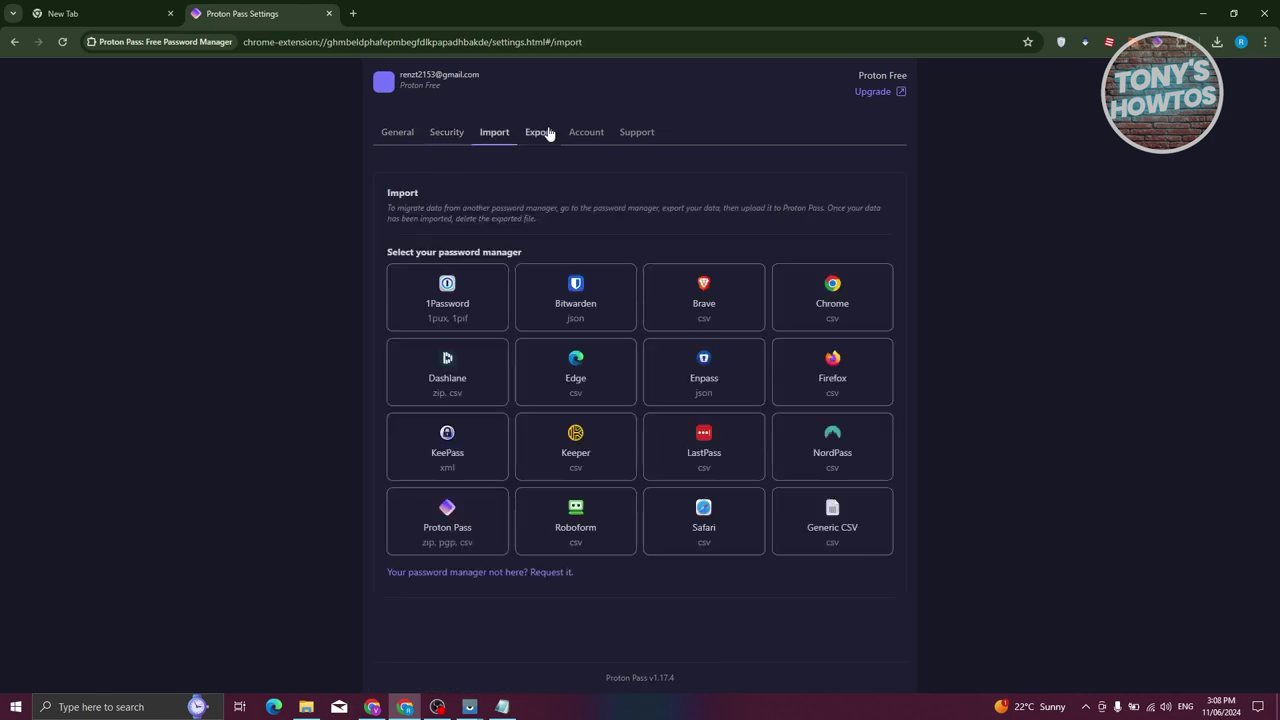
left_click(539, 134)
Check the Account section, closing the account page it opened, then view the Support section
left_click(590, 136)
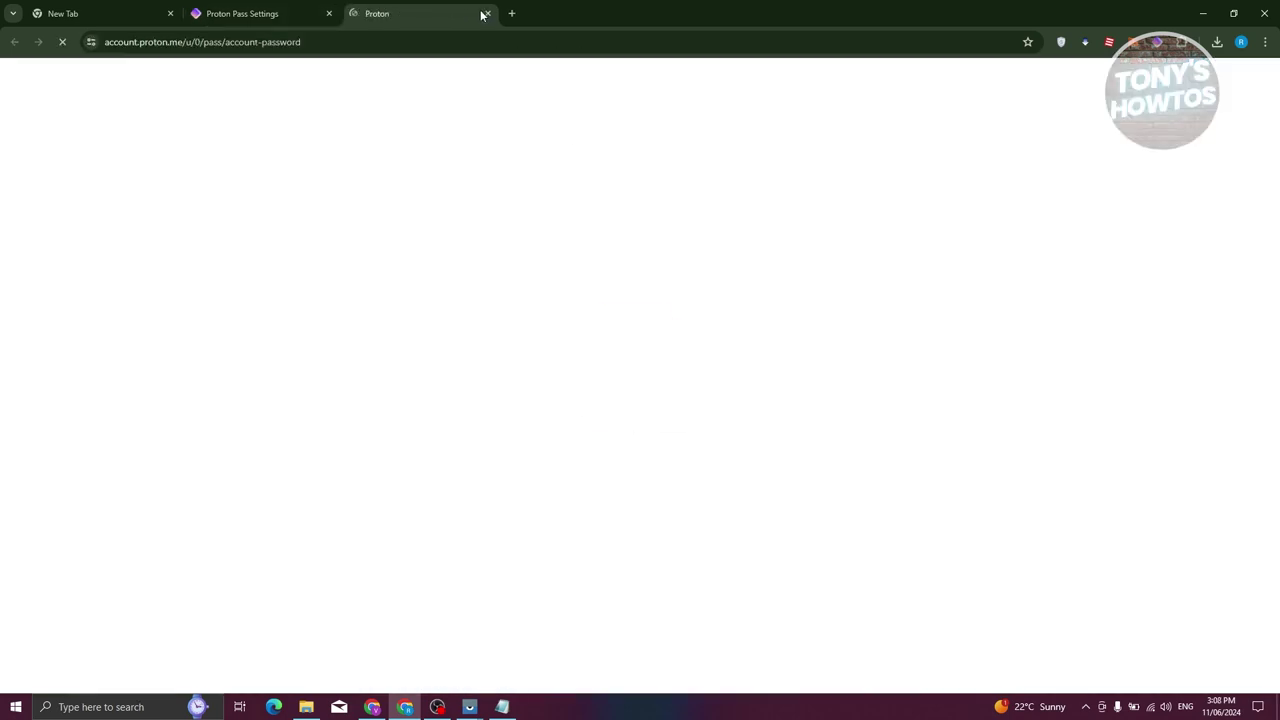
left_click(487, 13)
left_click(658, 138)
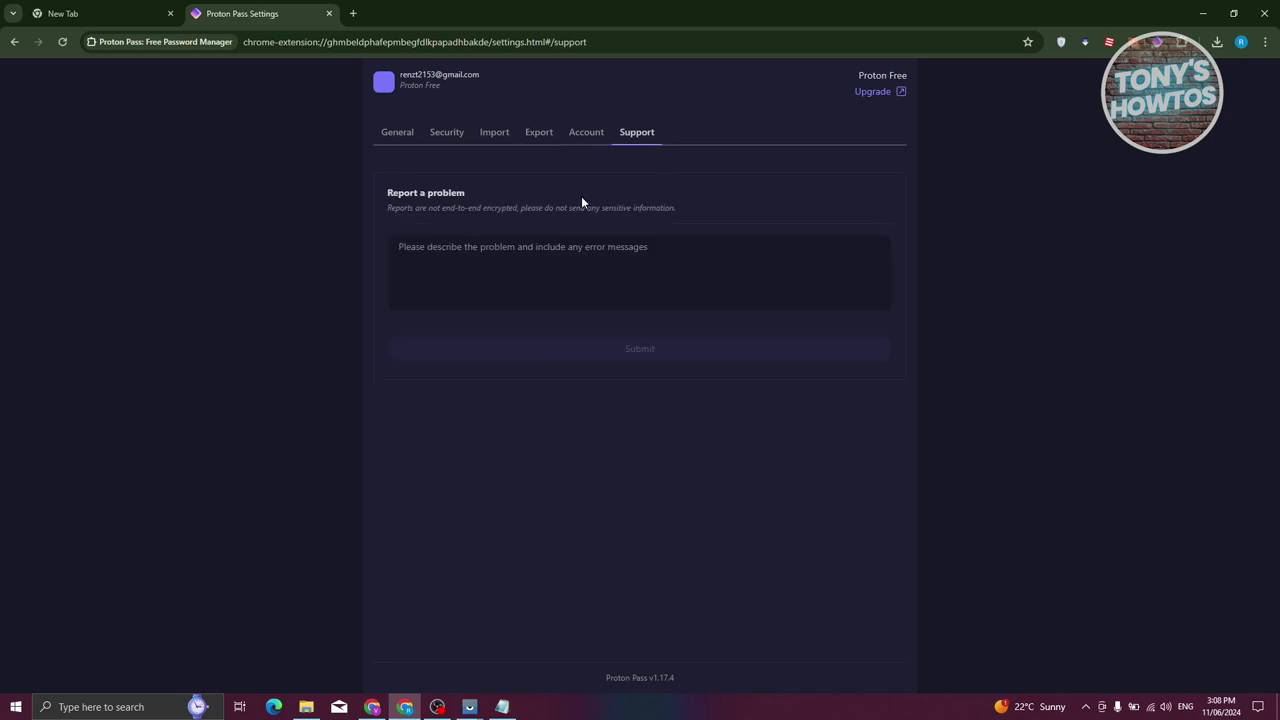
left_click(73, 17)
left_click(338, 14)
Close the settings tab and check the empty Generated passwords history in the popup
left_click(330, 14)
left_click(1157, 42)
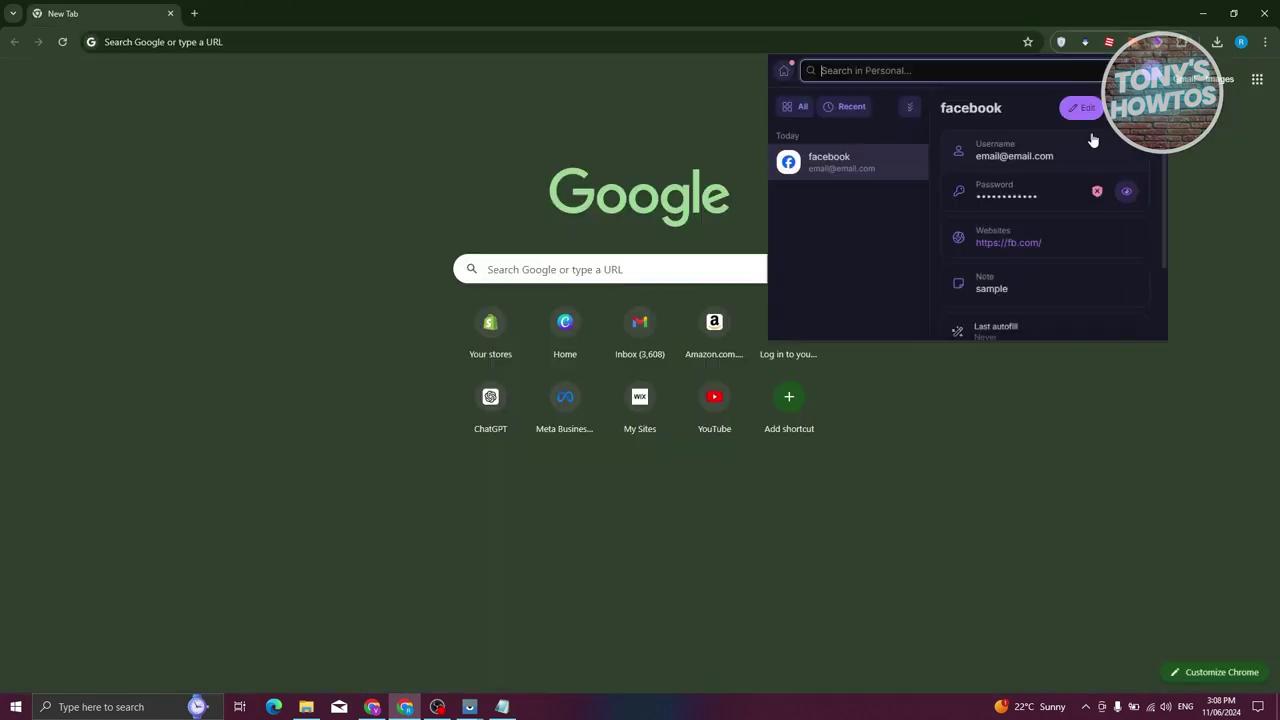
left_click(788, 72)
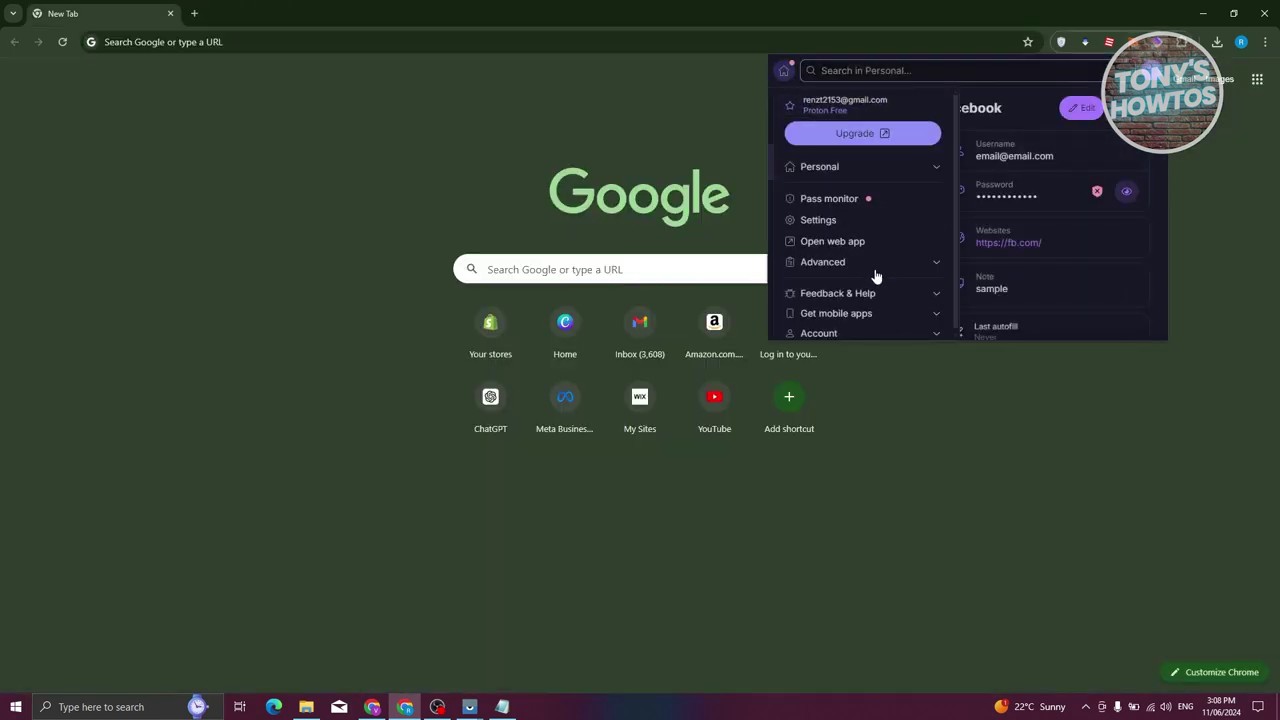
left_click(930, 257)
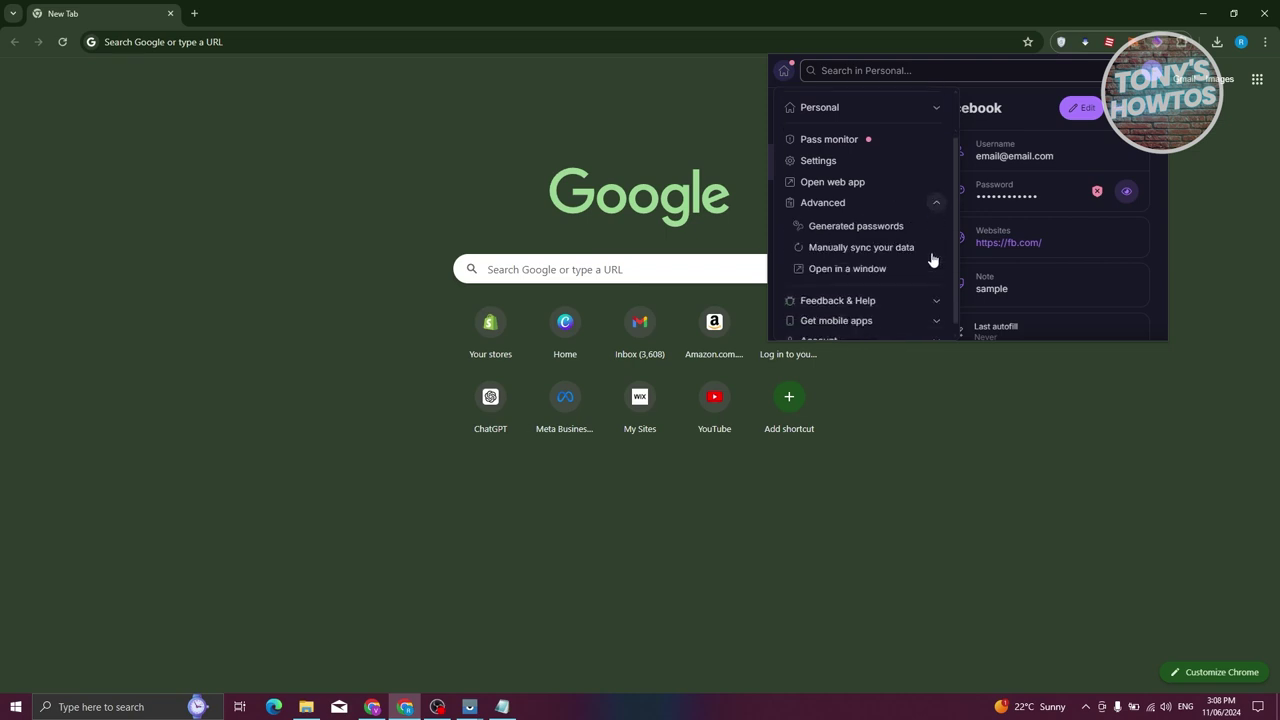
left_click(882, 216)
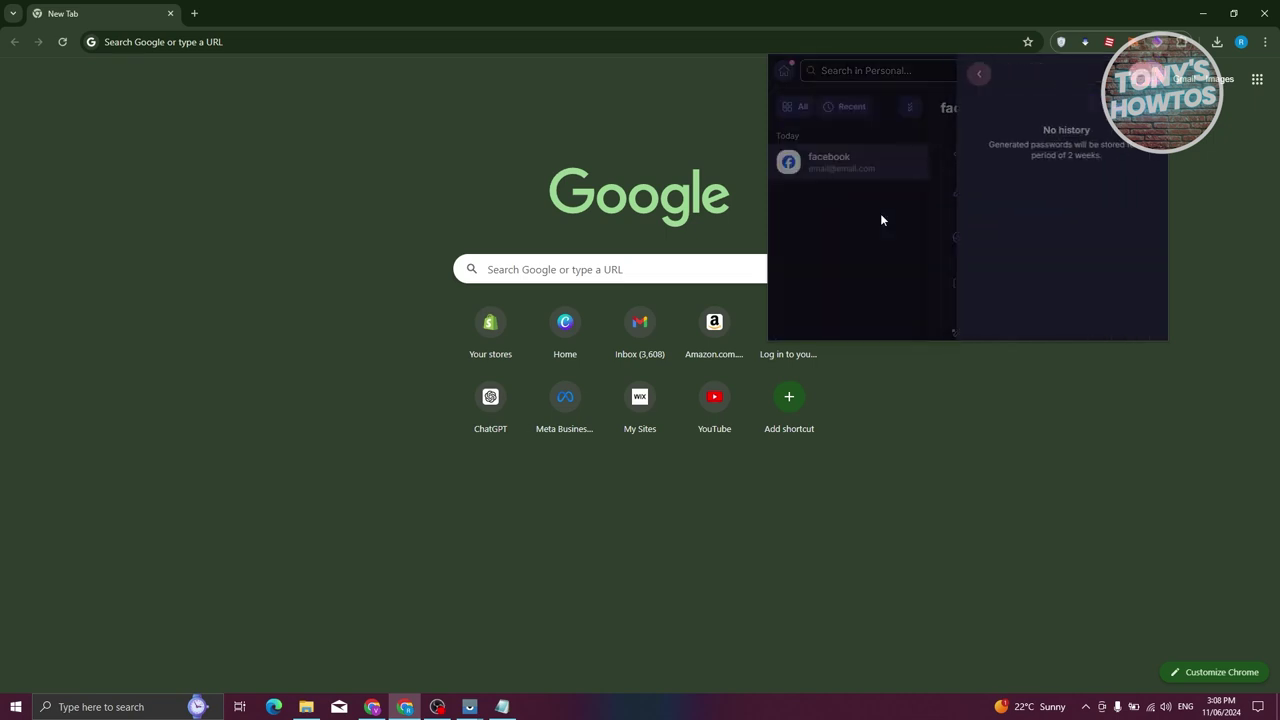
left_click(970, 73)
Open Proton Pass in a separate window via Advanced > Open in a window
left_click(789, 72)
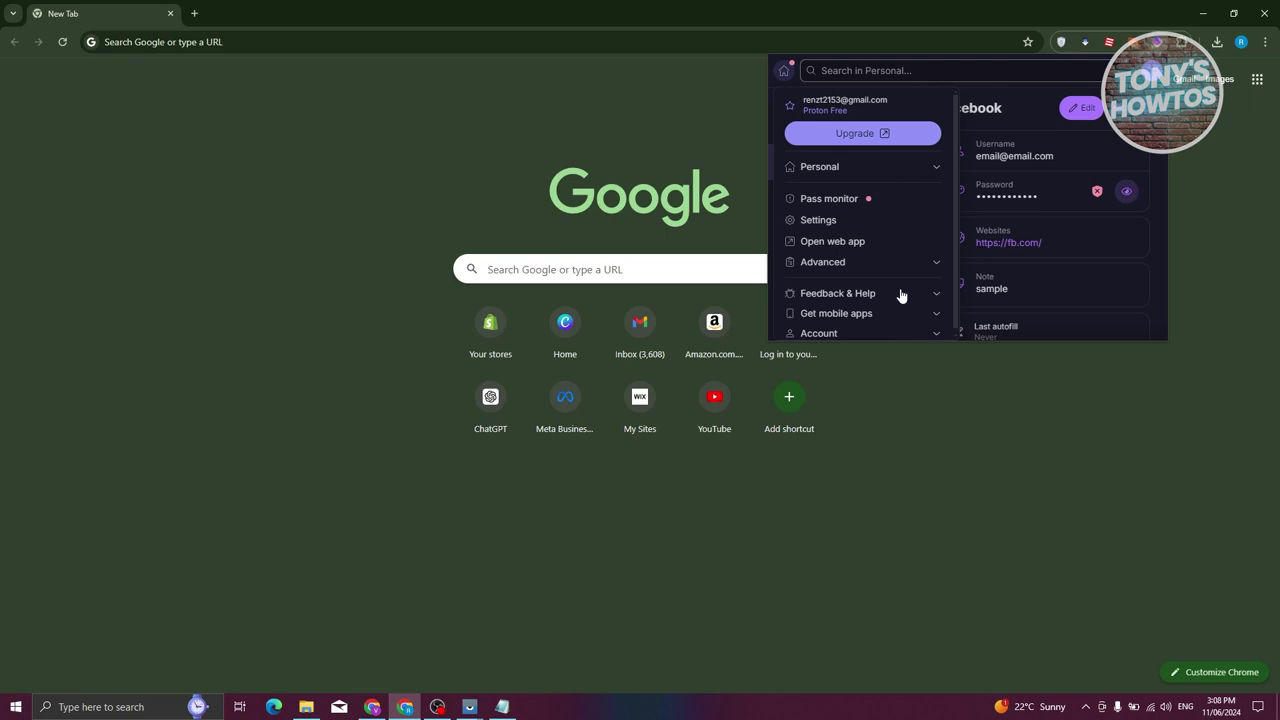
left_click(924, 264)
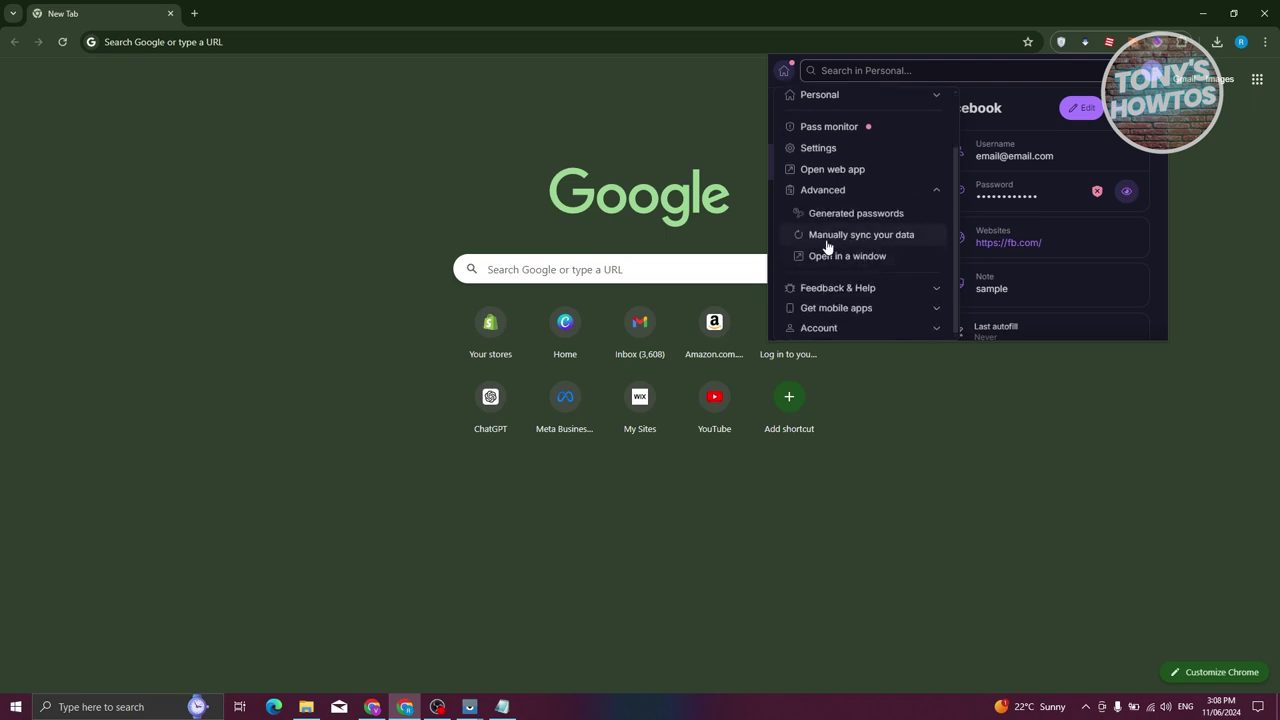
left_click(878, 256)
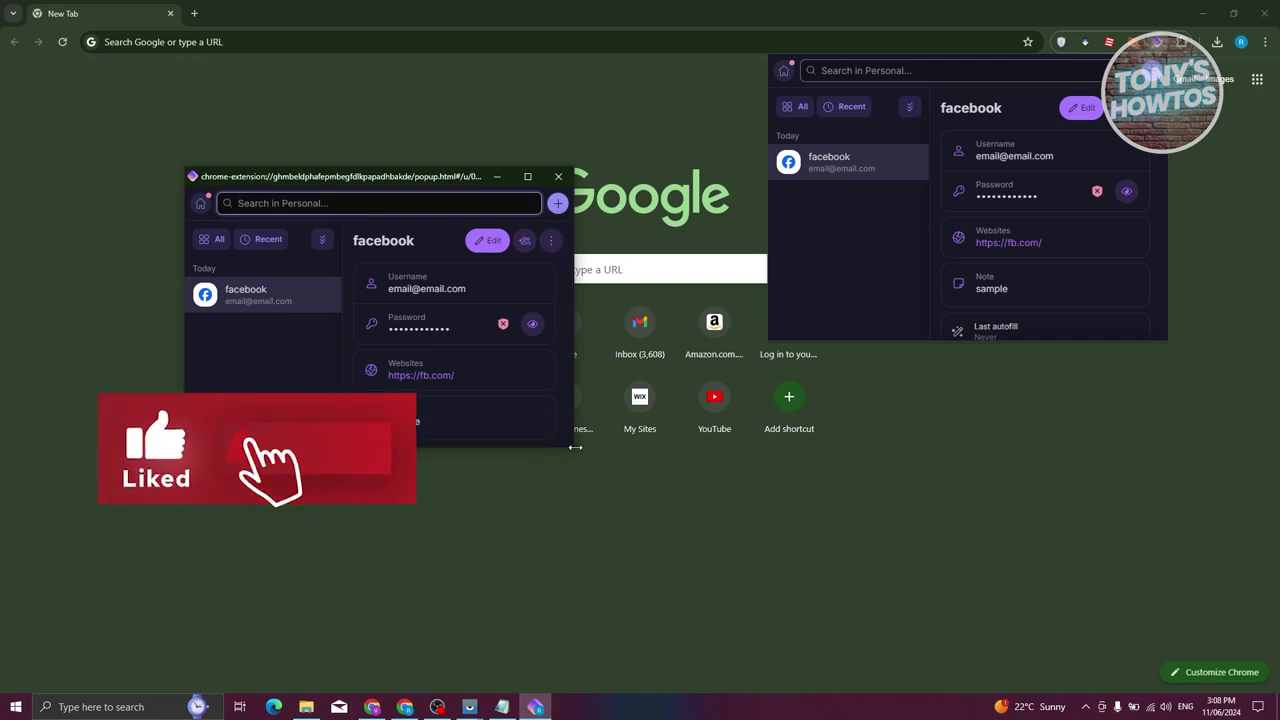
Enlarge the standalone Proton Pass window, bring it in front of Chrome, move it up, and open its menu
left_click_drag(574, 448, 1014, 651)
left_click(1254, 174)
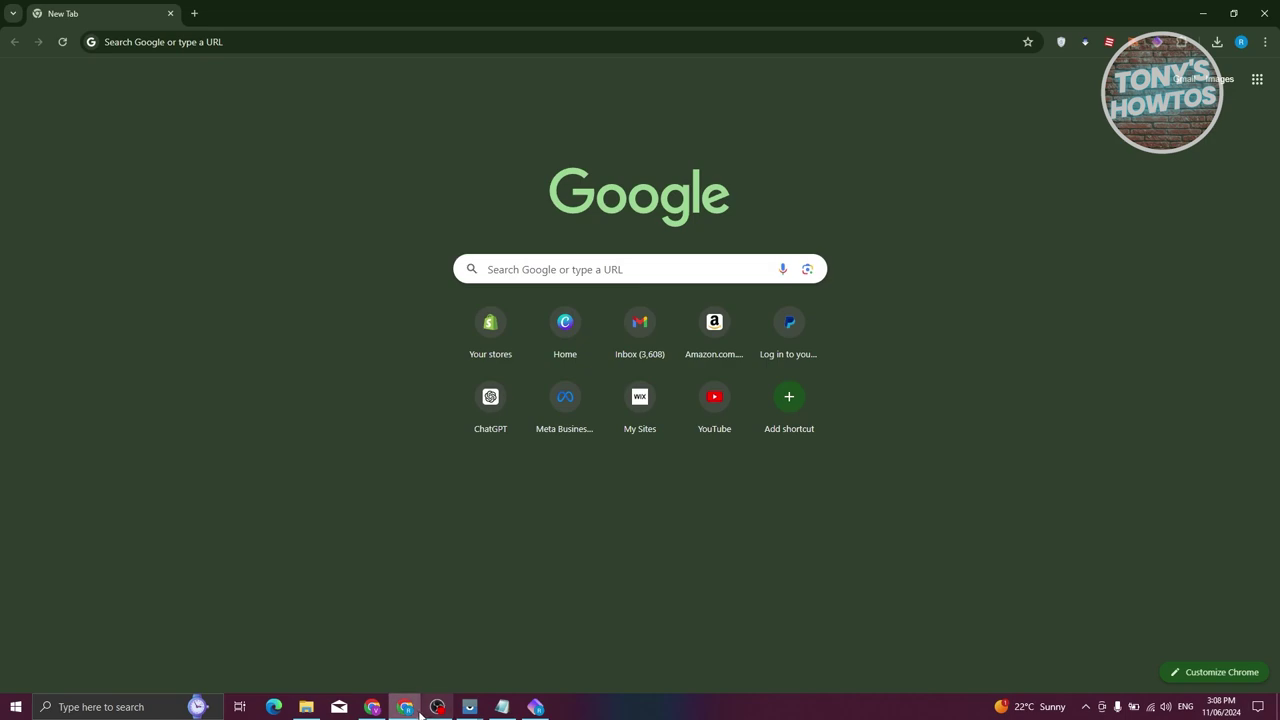
left_click(405, 705)
left_click(405, 705)
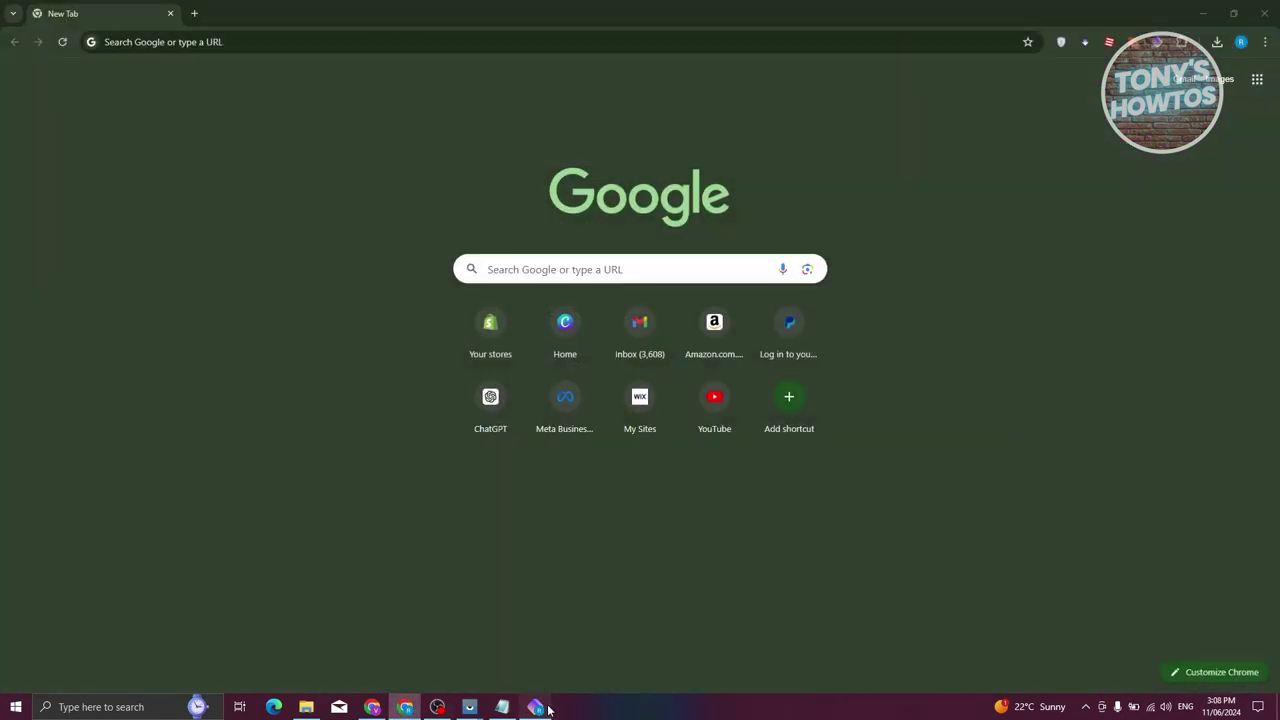
left_click(535, 707)
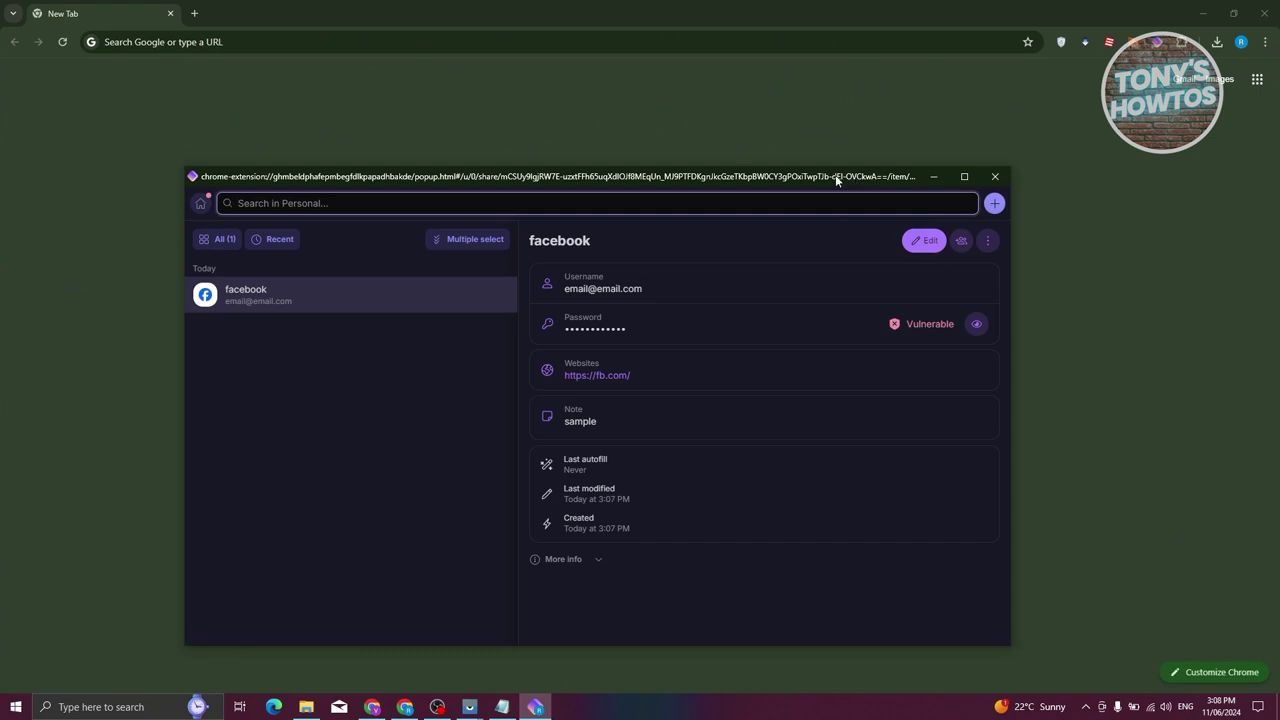
left_click_drag(835, 174, 860, 79)
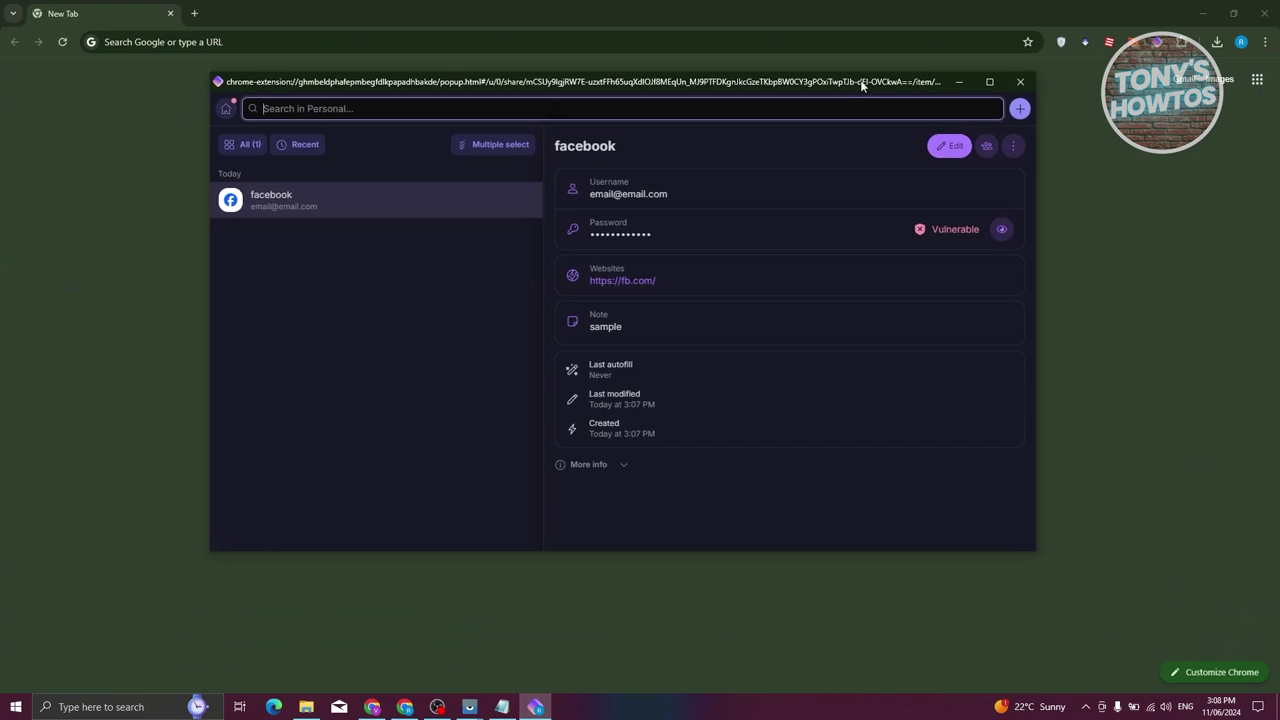
left_click(226, 108)
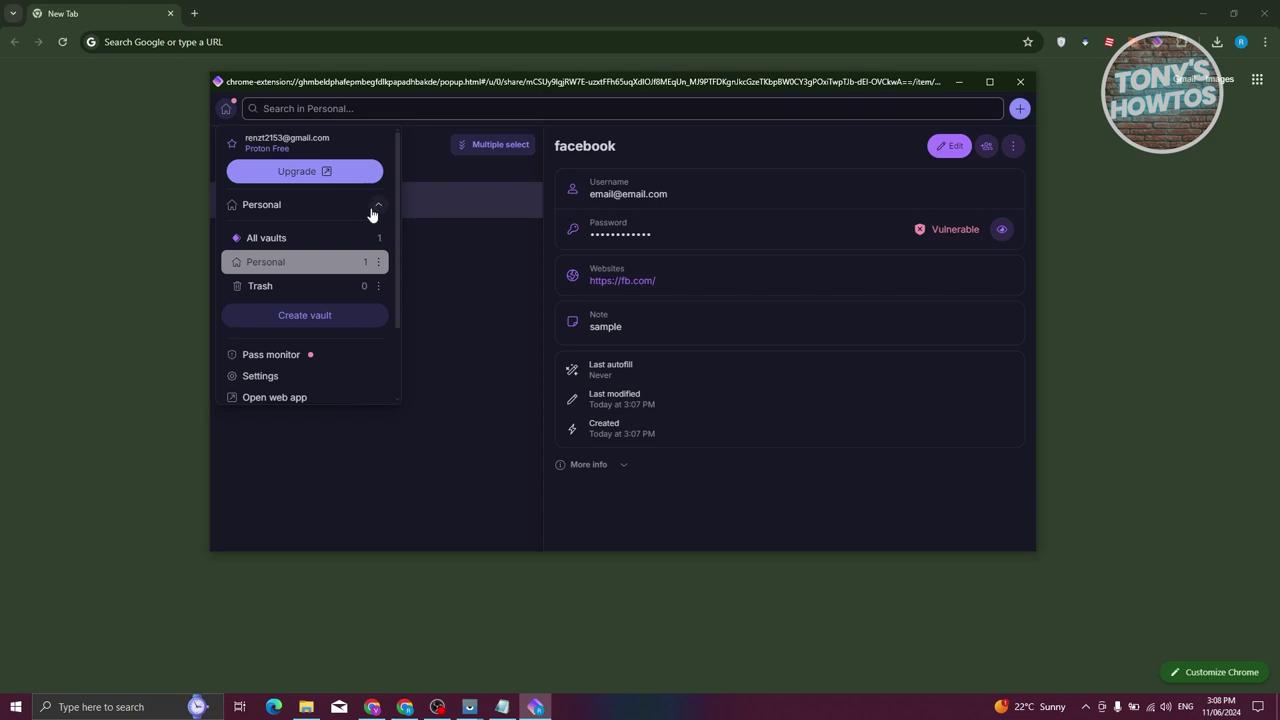
Create a vault titled 'WORK VAULT' with the briefcase icon and orange colour
left_click(300, 328)
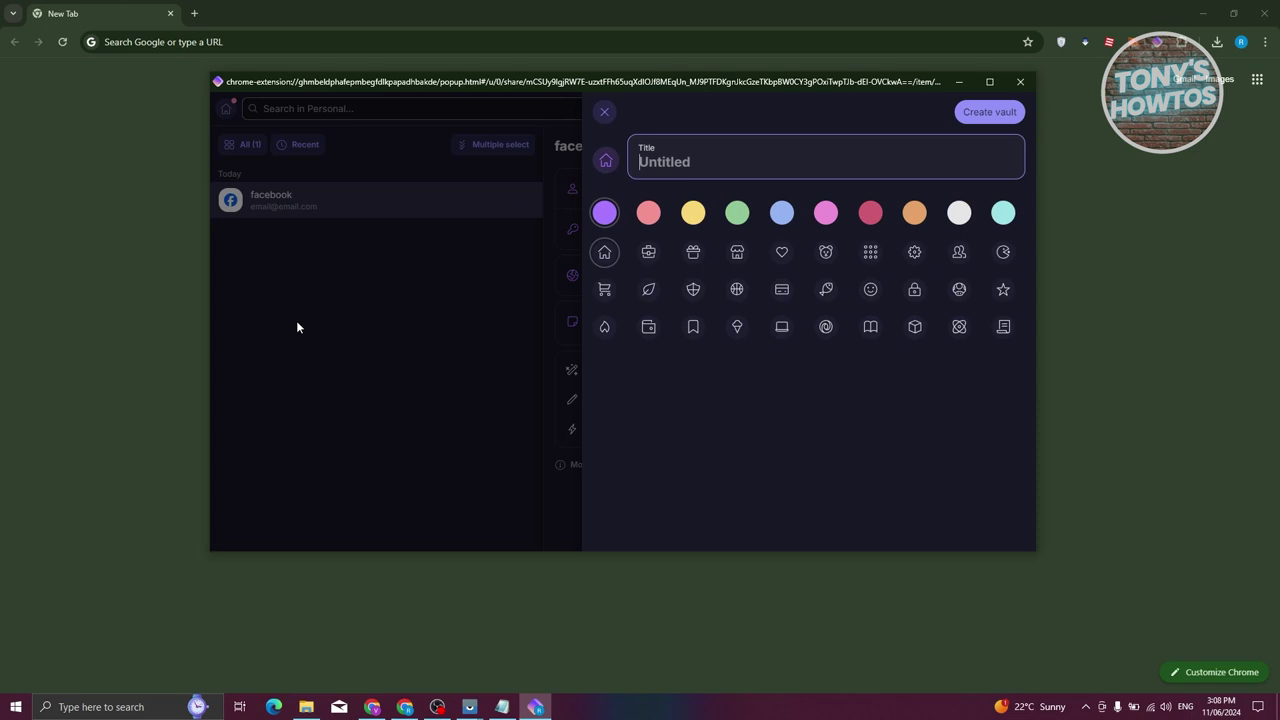
type("work")
key("BackSpace")
key("BackSpace")
type("RK VAULT")
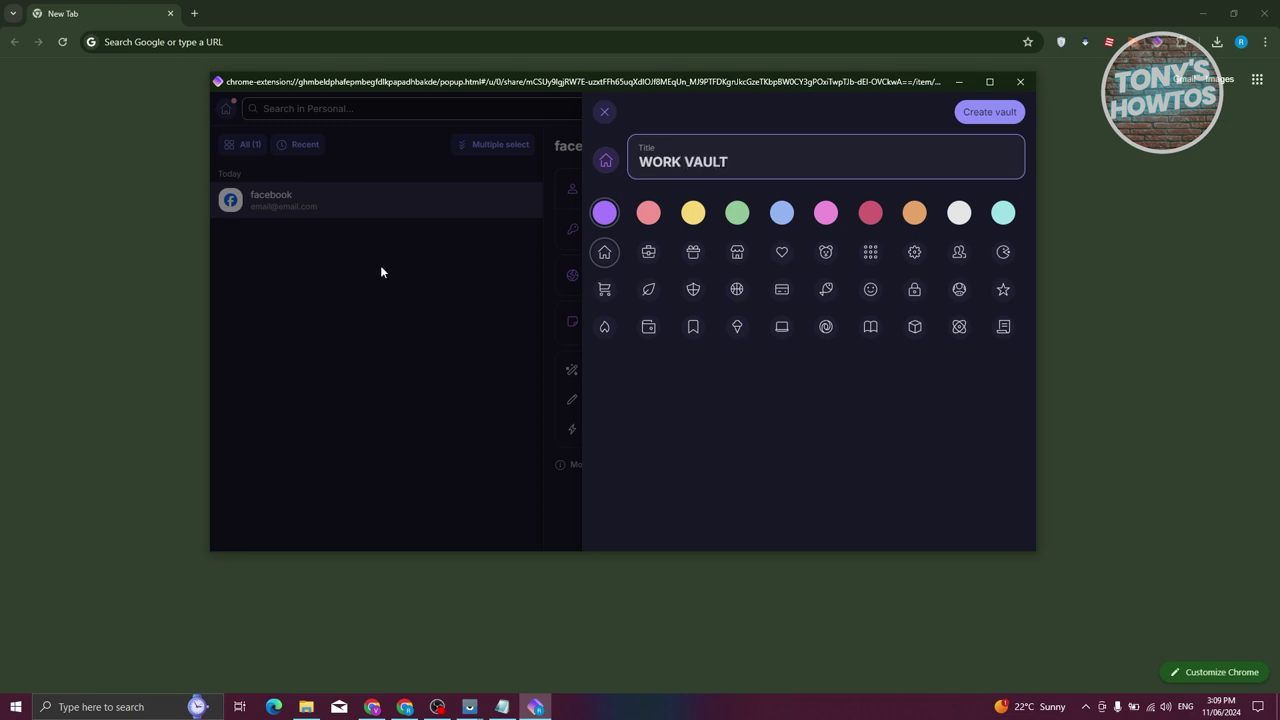
left_click(649, 254)
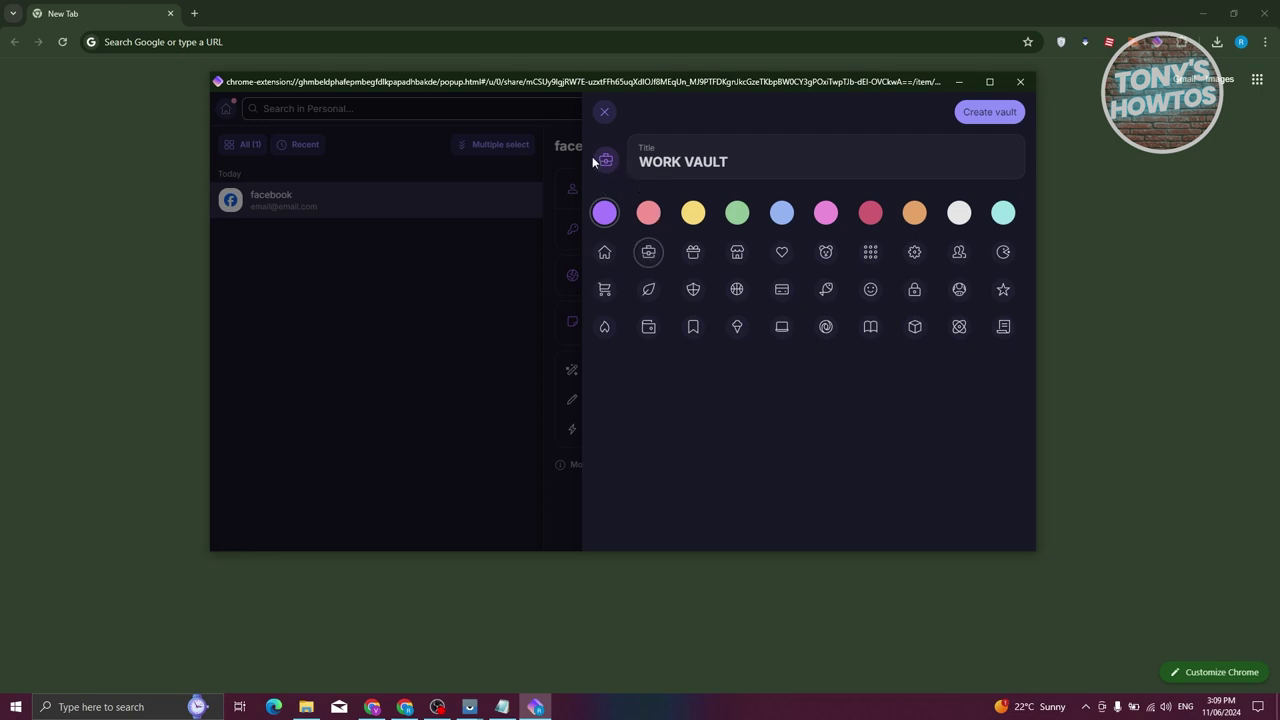
left_click(914, 215)
left_click(1008, 112)
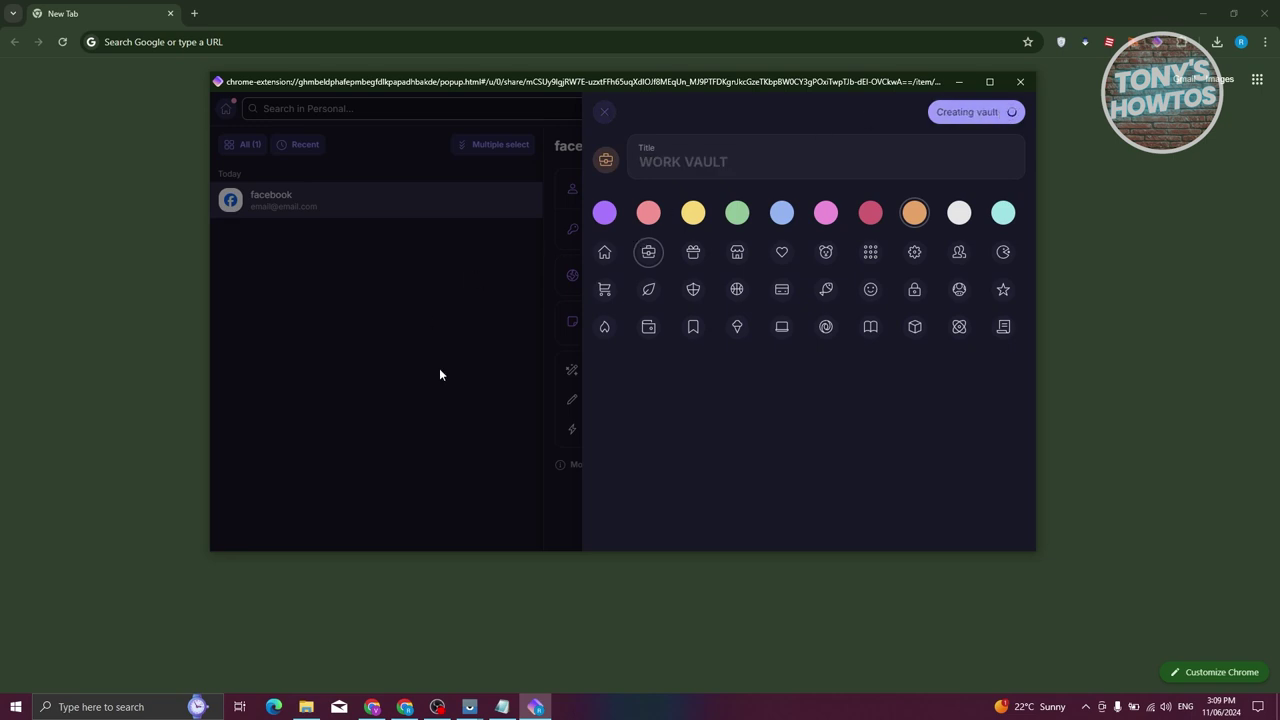
left_click(226, 112)
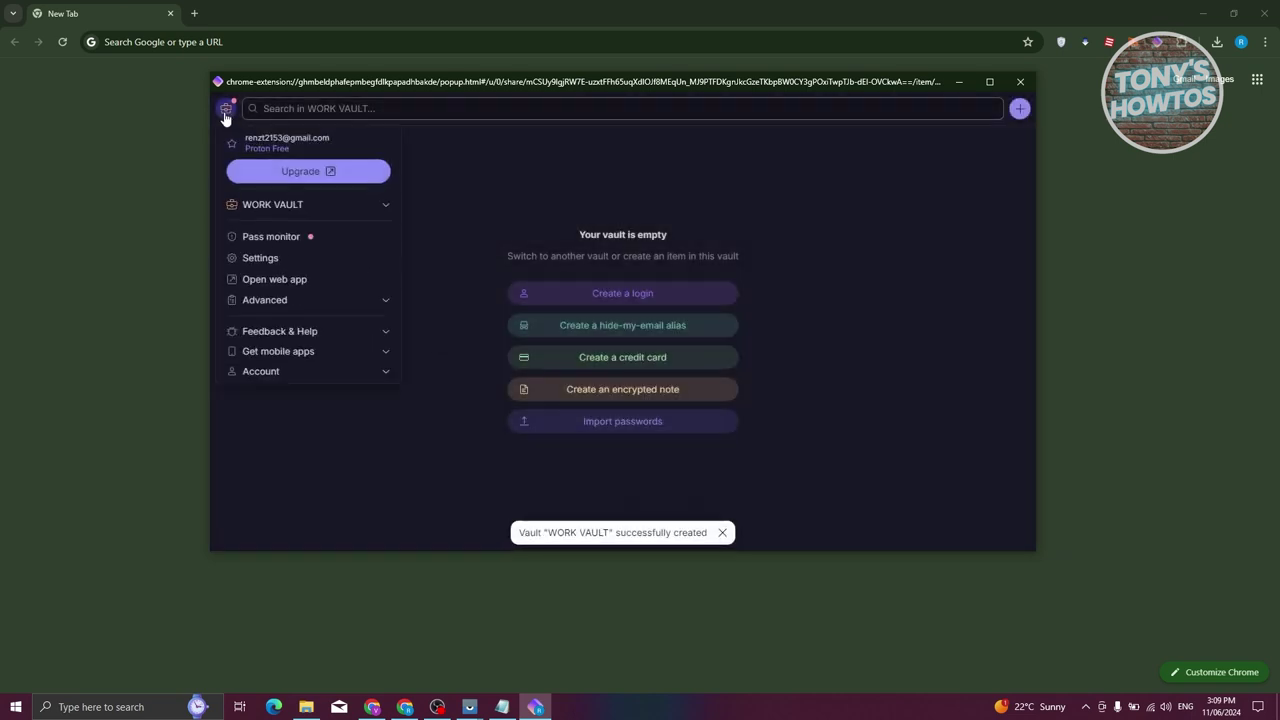
left_click(391, 211)
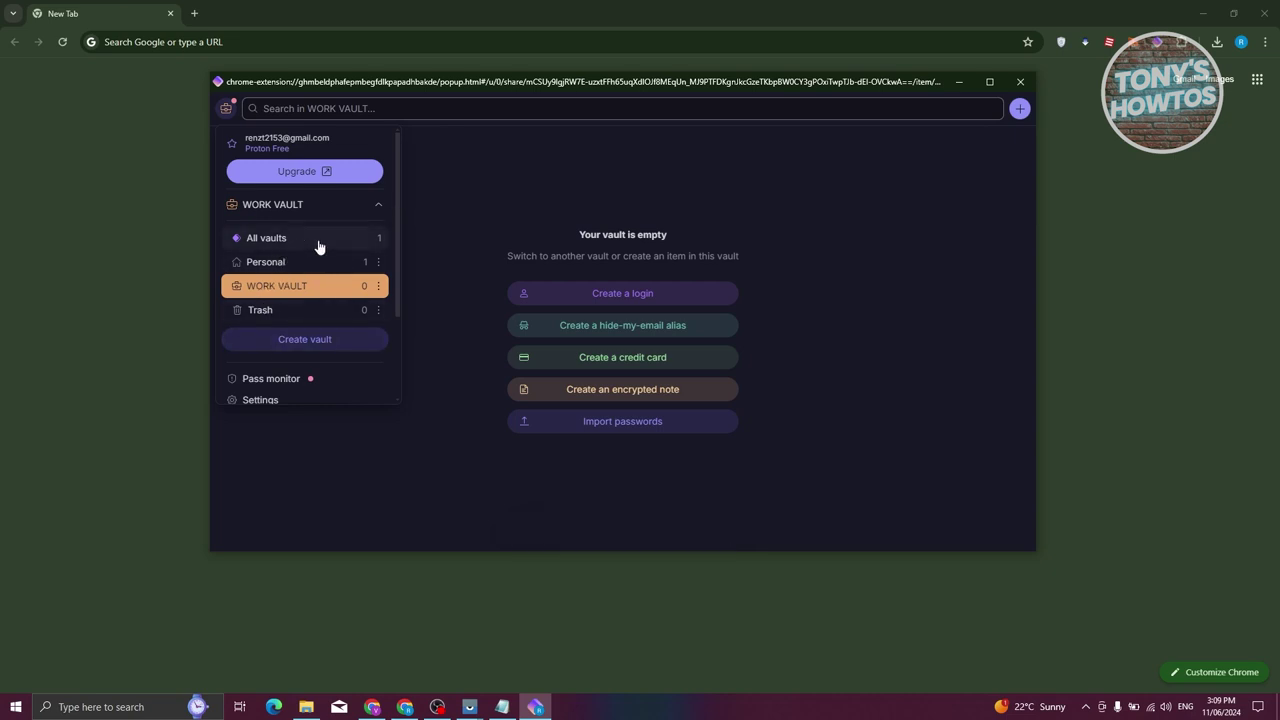
left_click(275, 261)
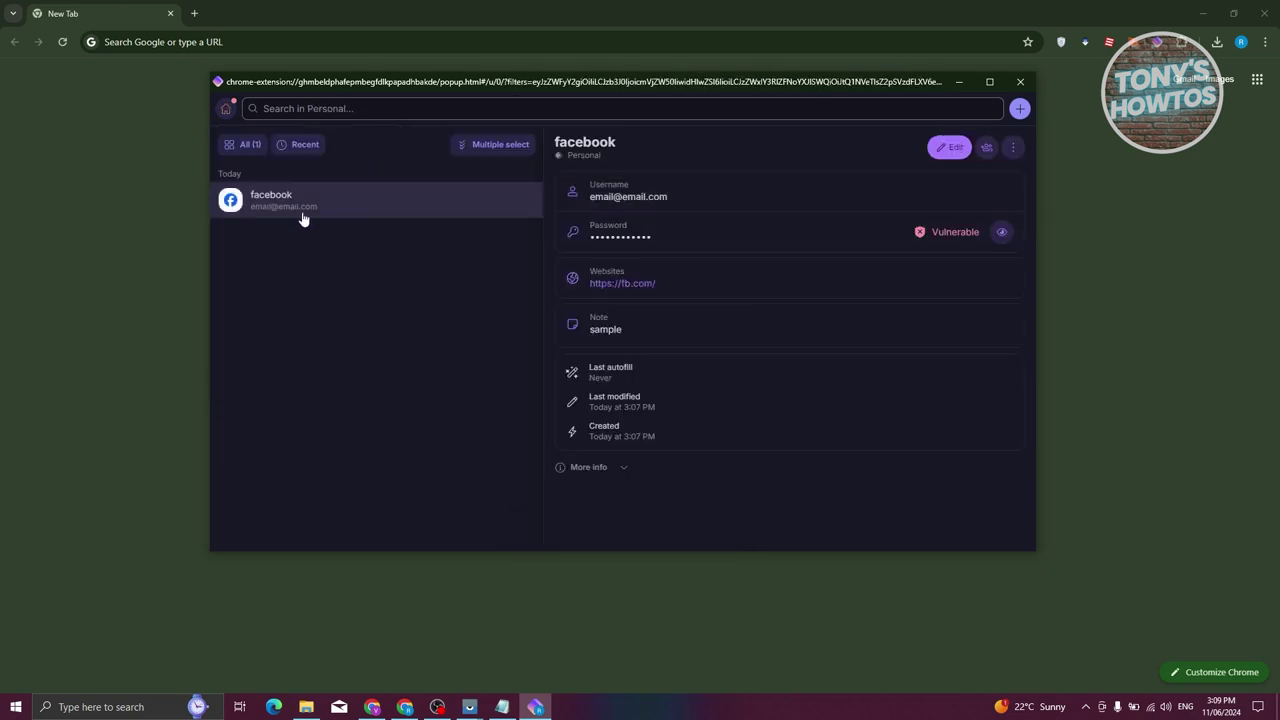
left_click(226, 110)
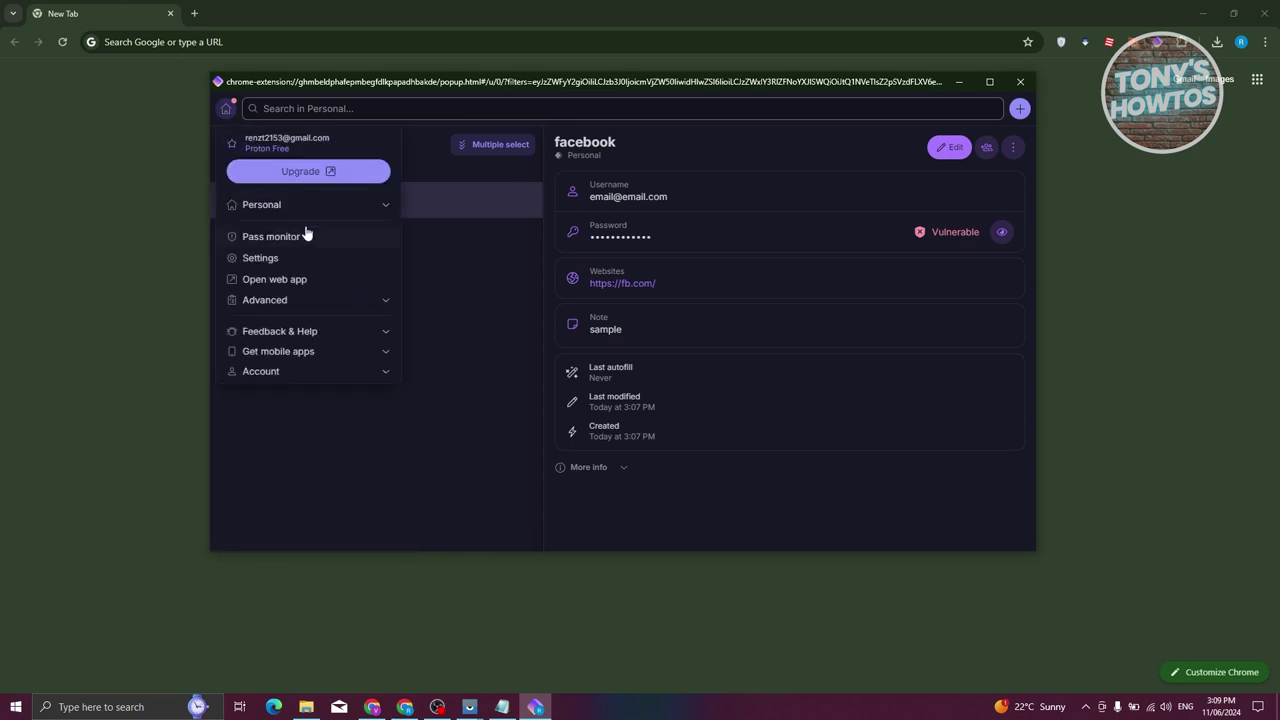
left_click(342, 205)
left_click(287, 285)
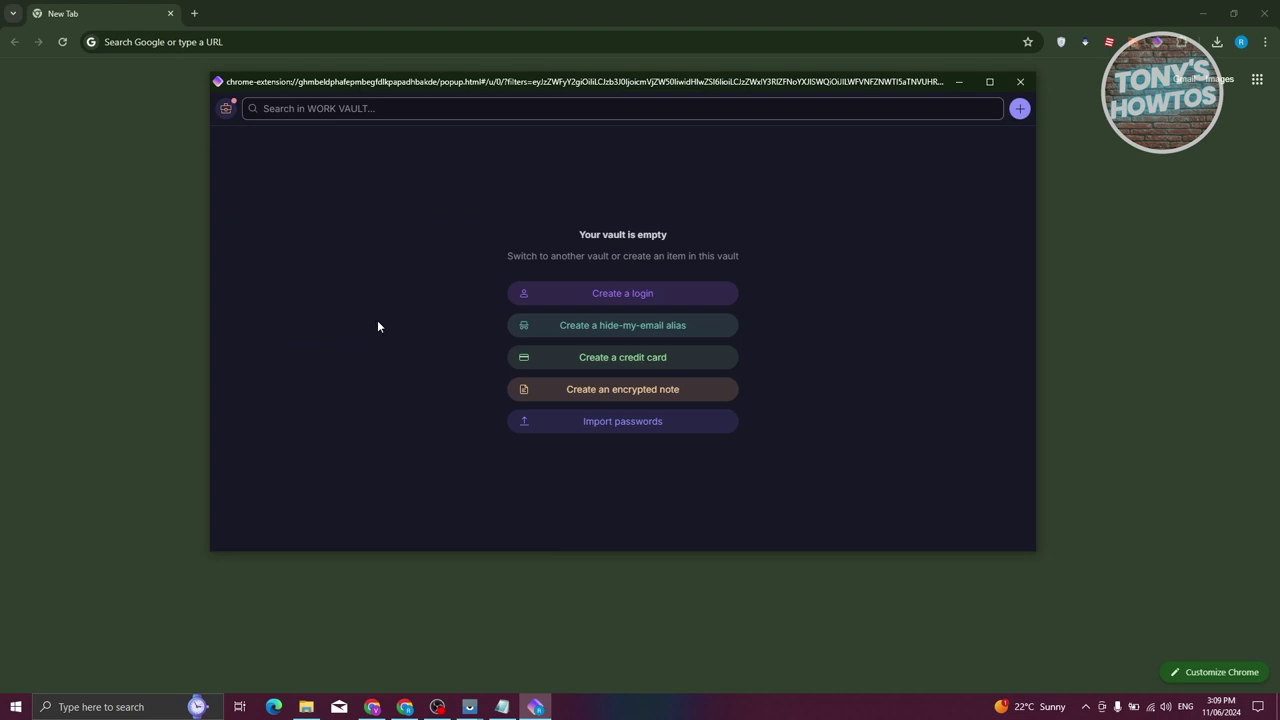
left_click(226, 110)
left_click(381, 207)
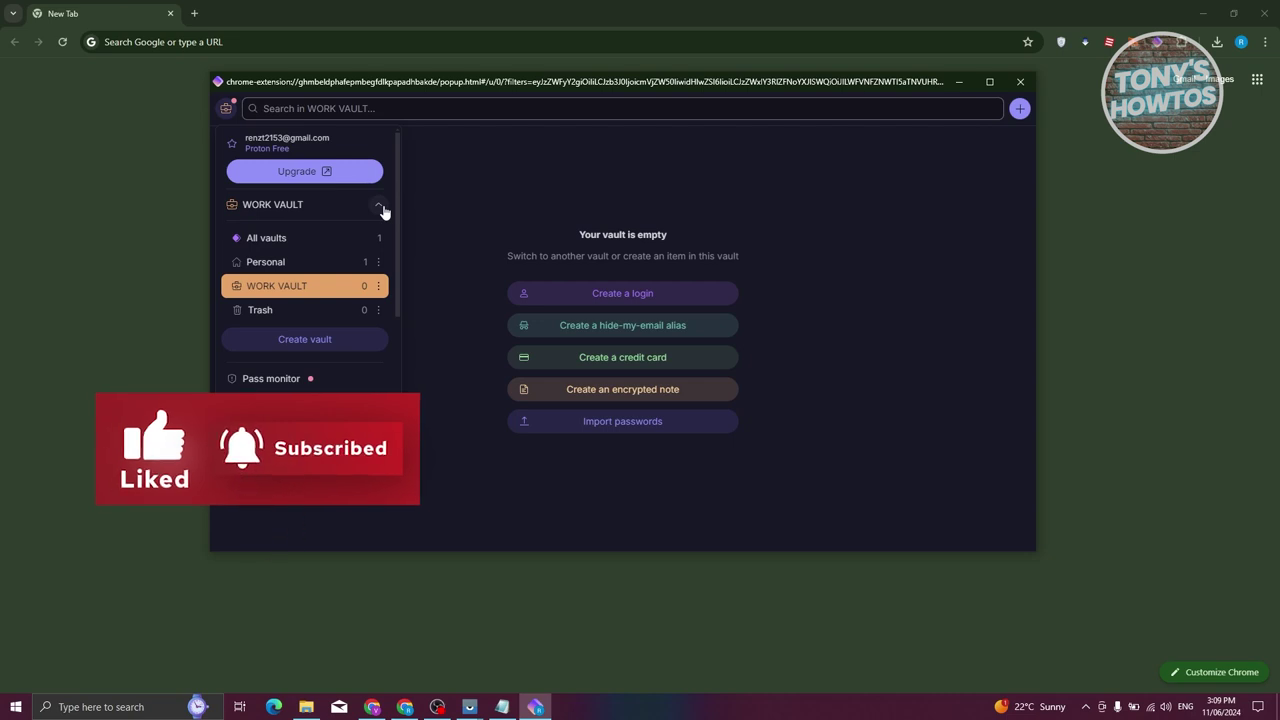
left_click(278, 266)
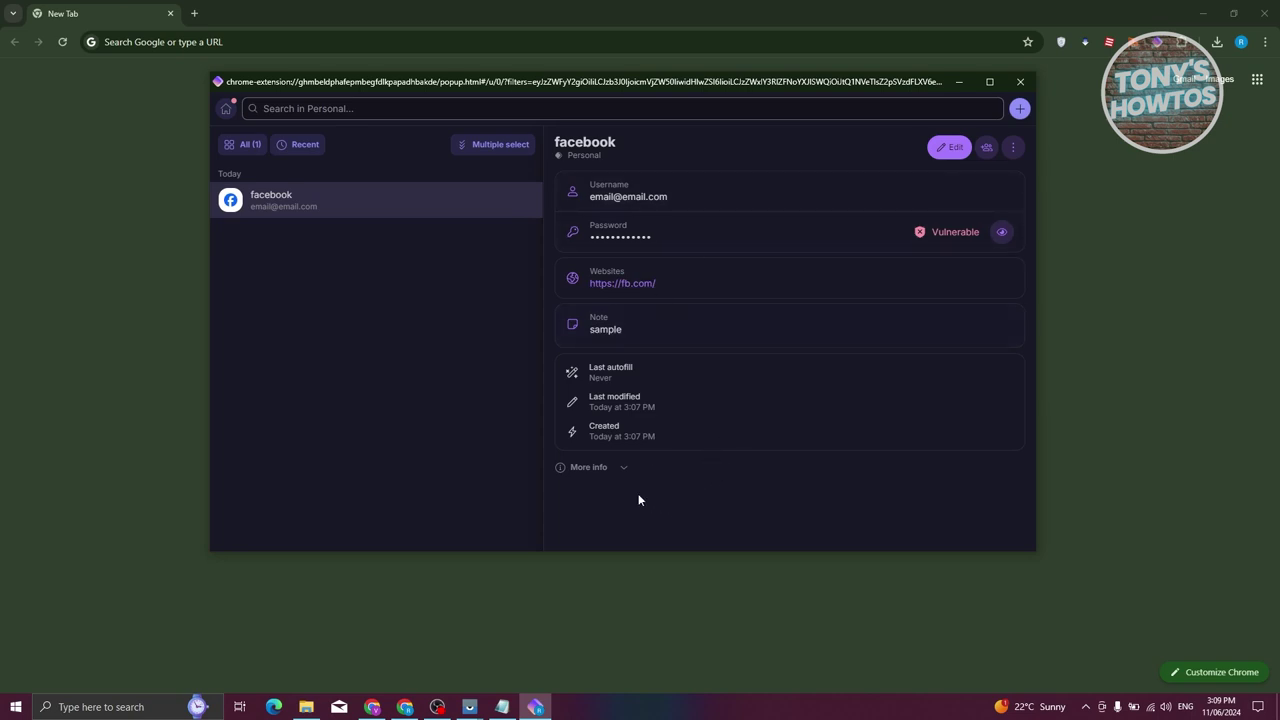
left_click(623, 466)
left_click(620, 451)
left_click(1019, 108)
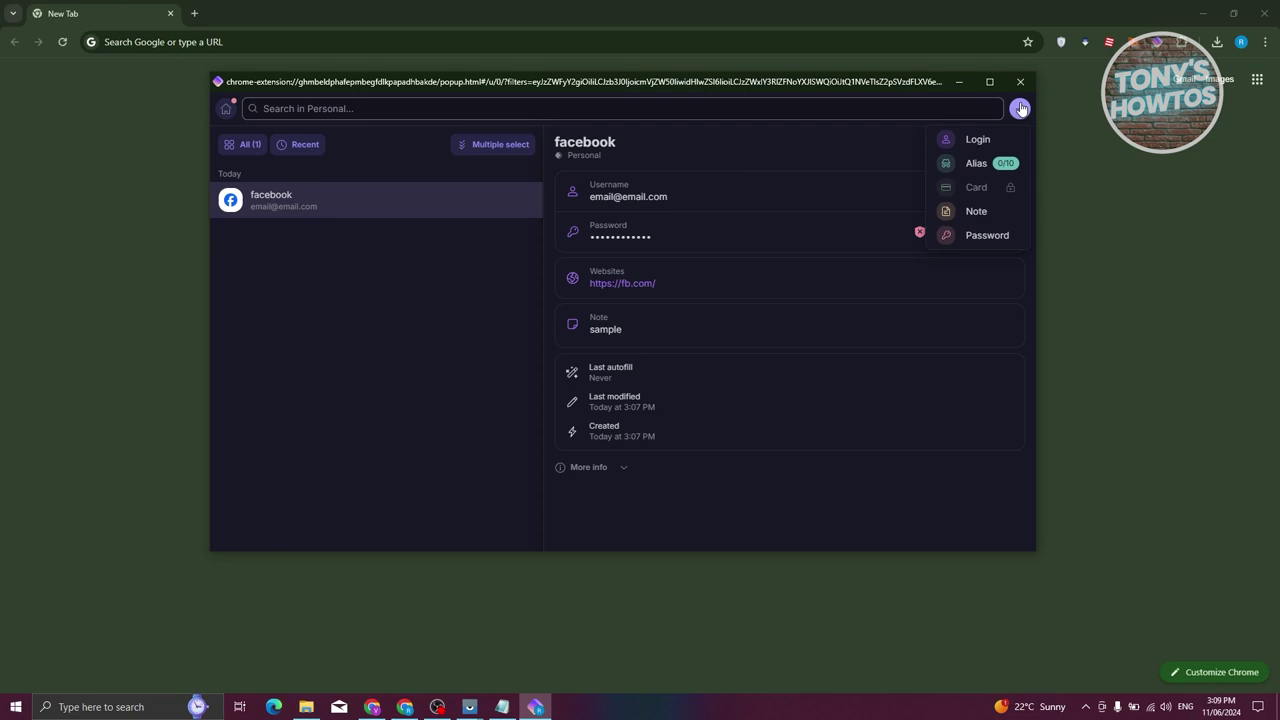
Save a new email alias item titled 'MRSMITH' that forwards to the account mailbox
left_click(976, 164)
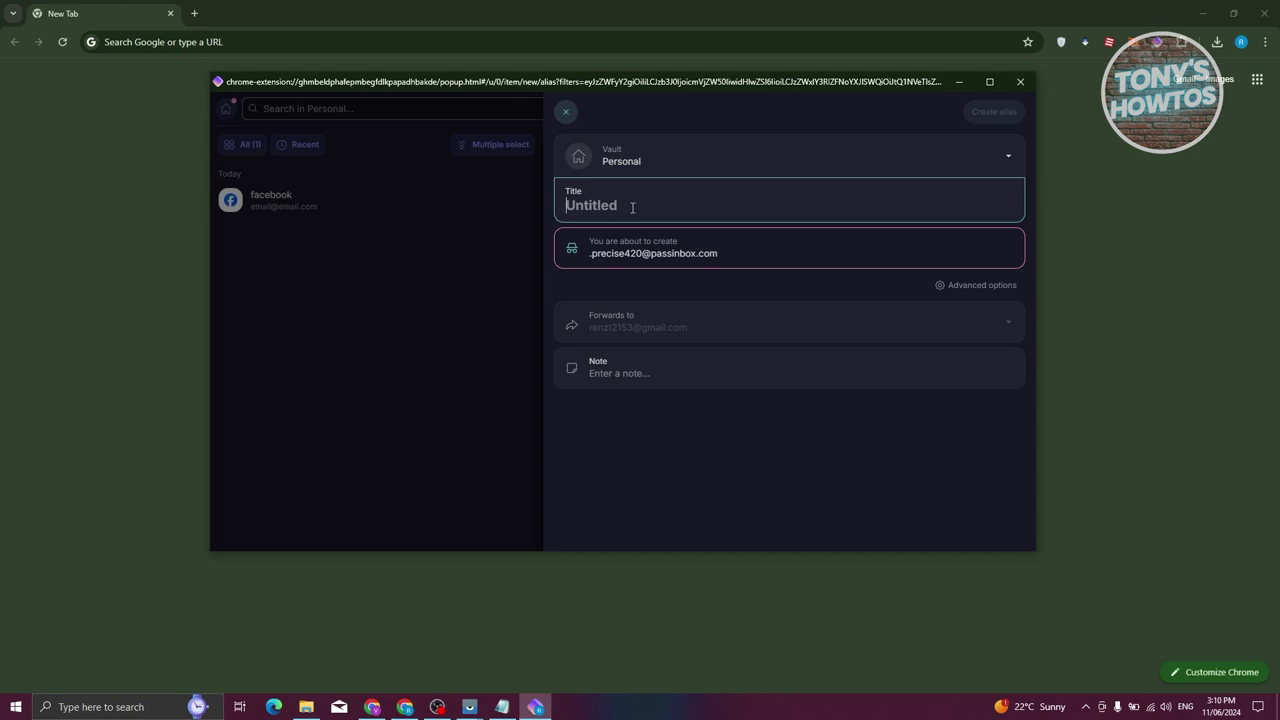
type("MRSMITH")
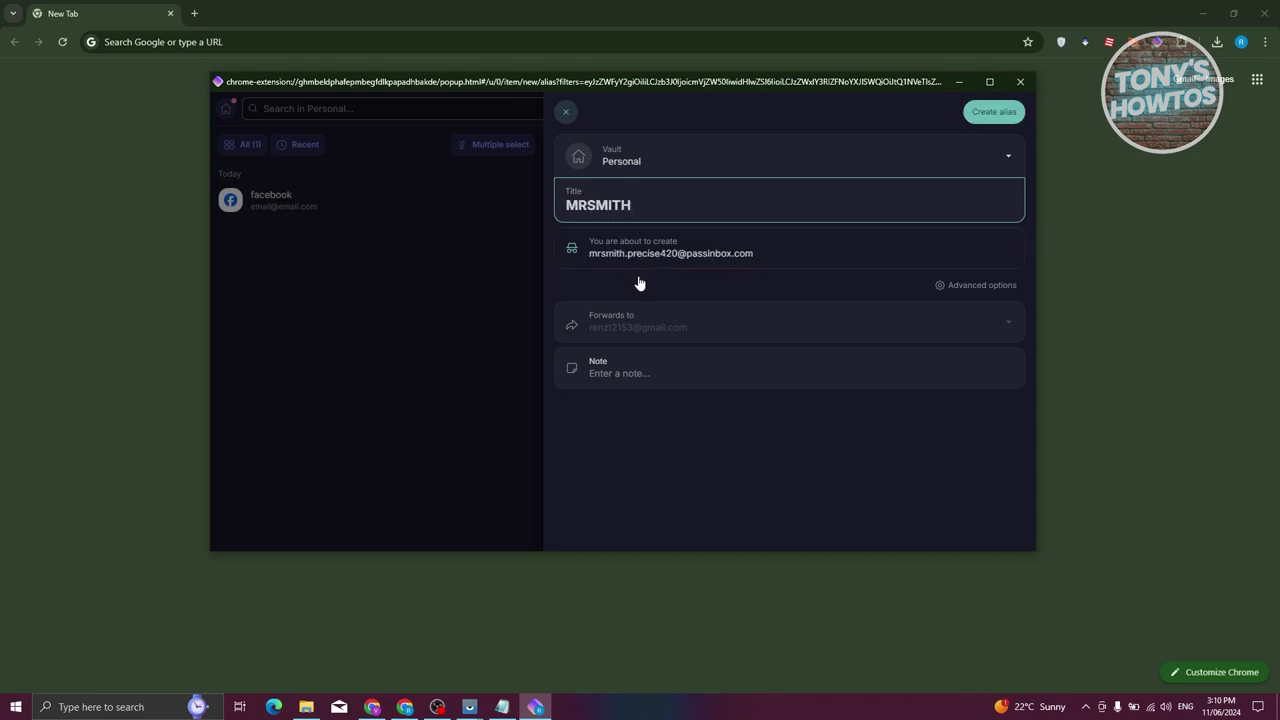
left_click(641, 242)
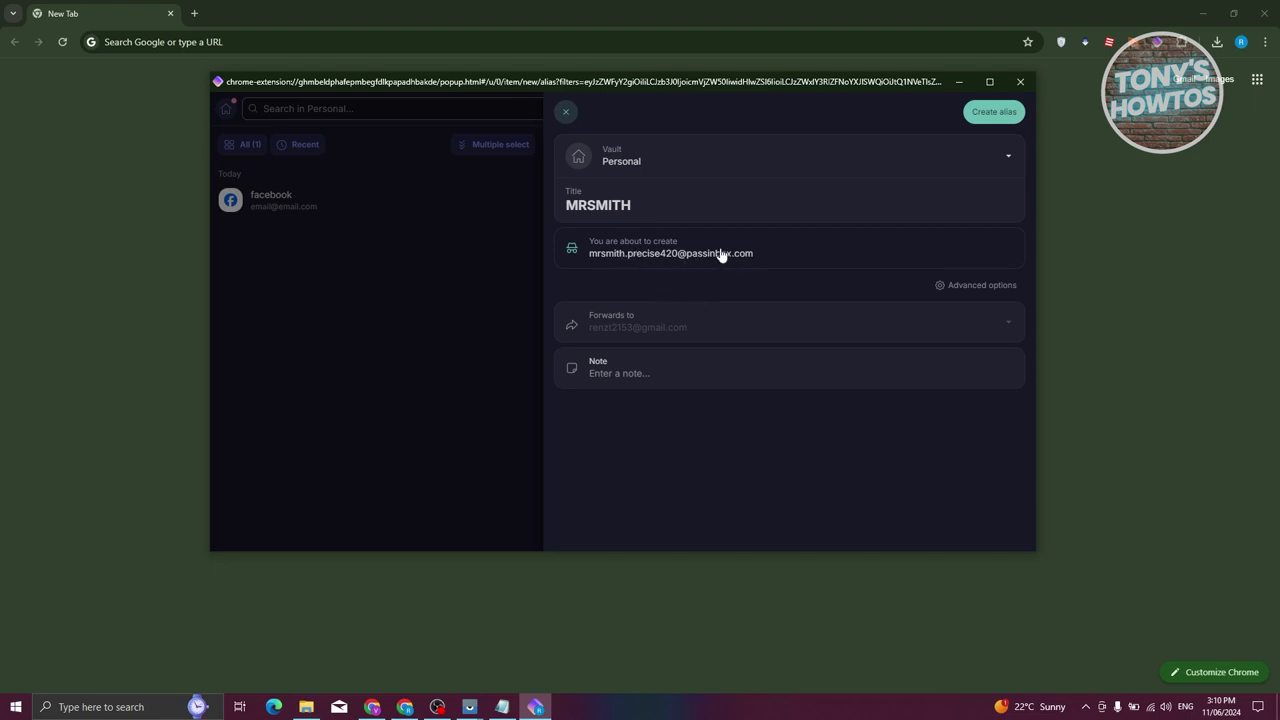
left_click(669, 372)
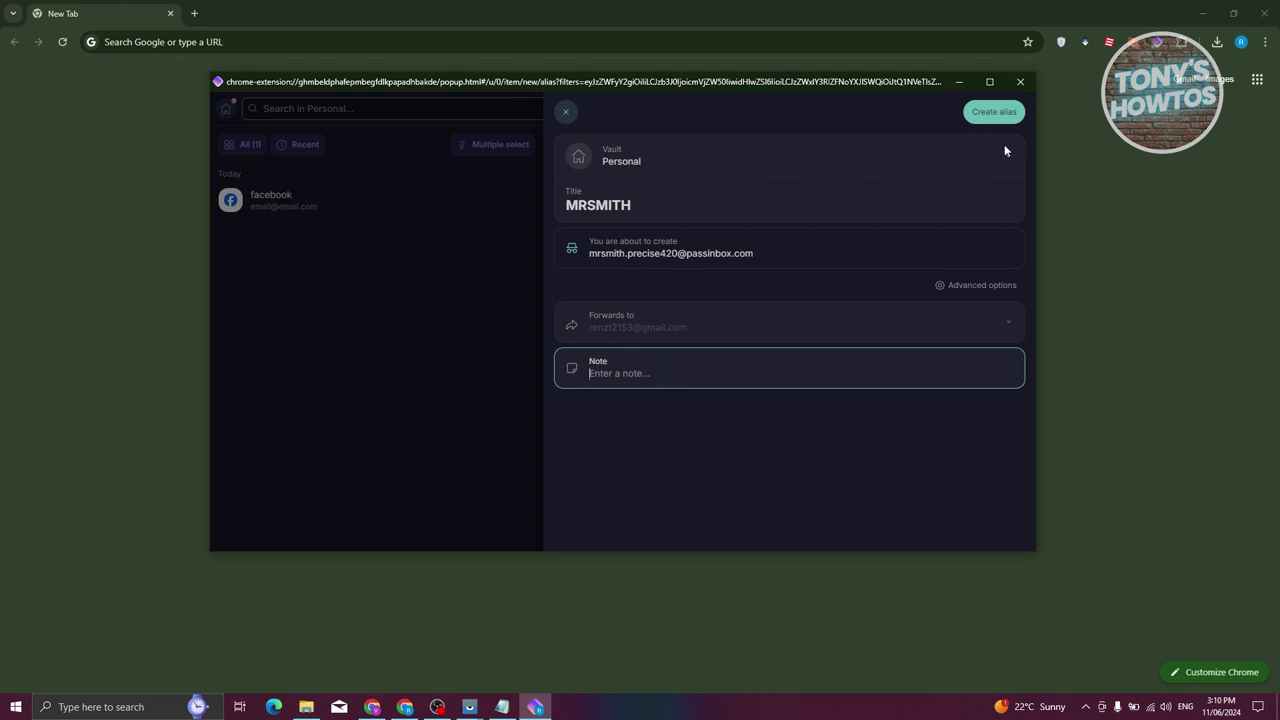
left_click(993, 112)
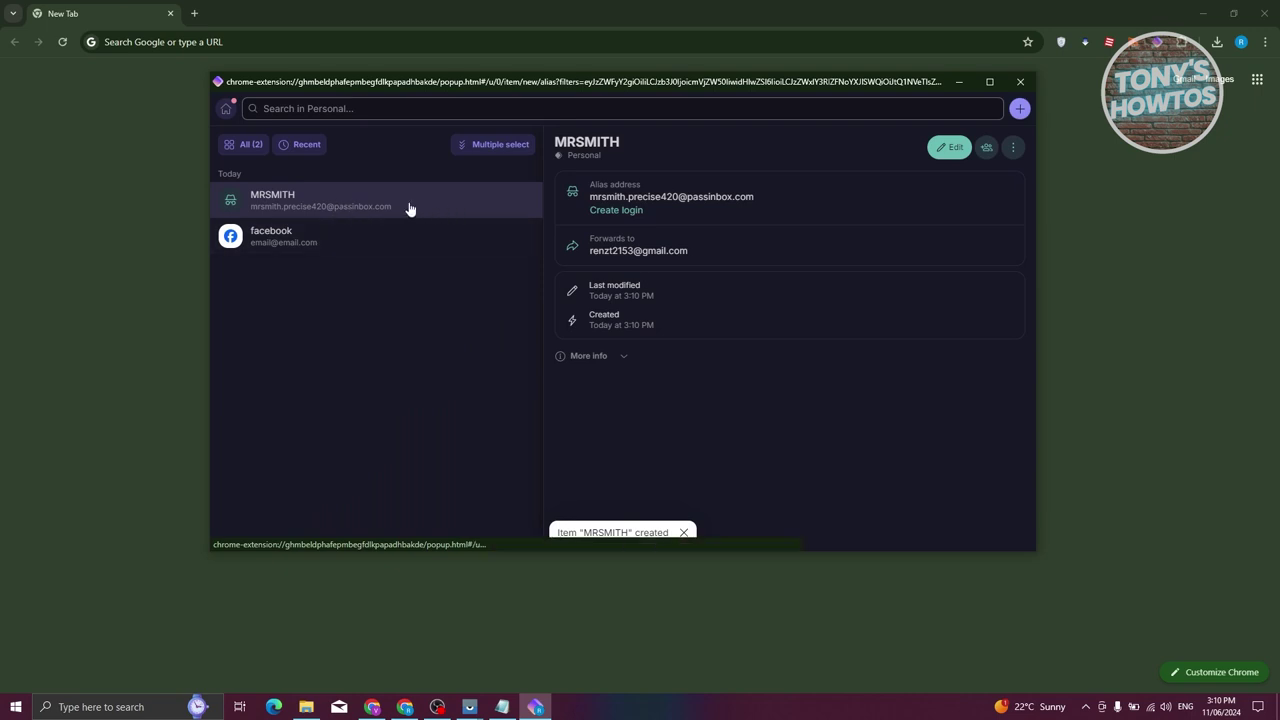
left_click(1025, 109)
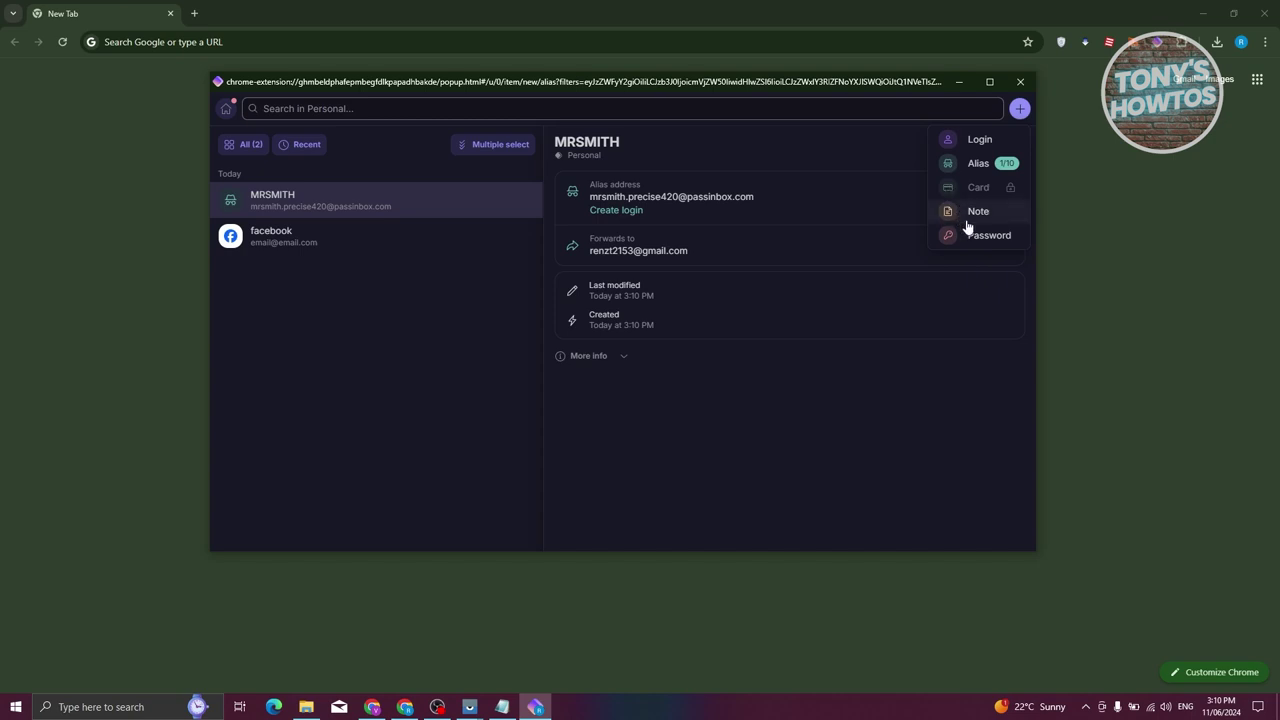
Save a Personal-vault note titled 'NOTE' whose body reads 'SECRET'
left_click(966, 217)
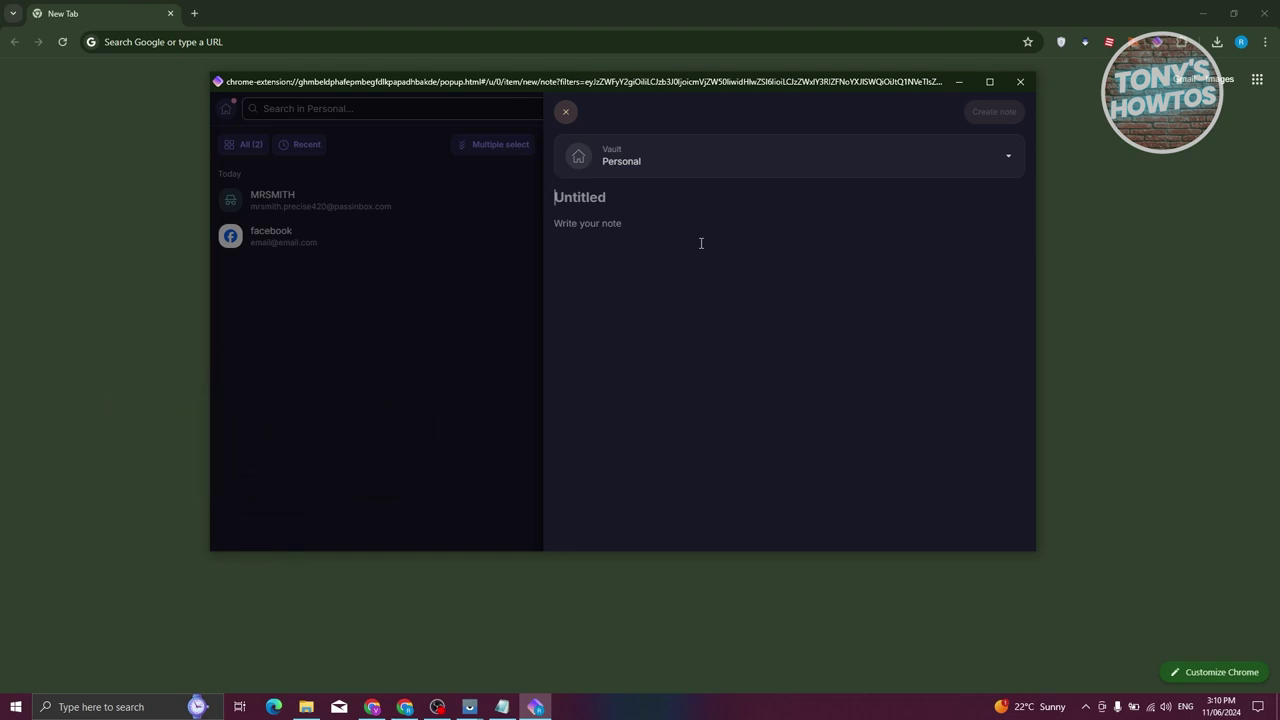
left_click(629, 166)
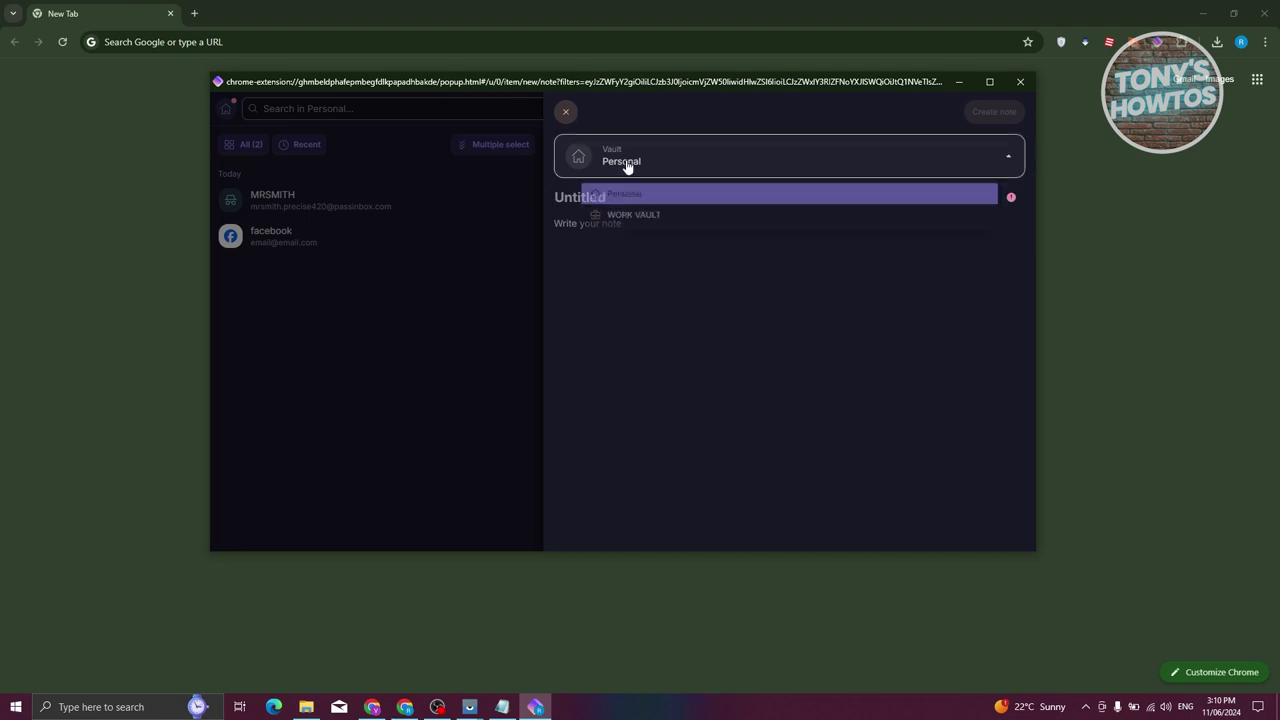
left_click(629, 166)
left_click(609, 216)
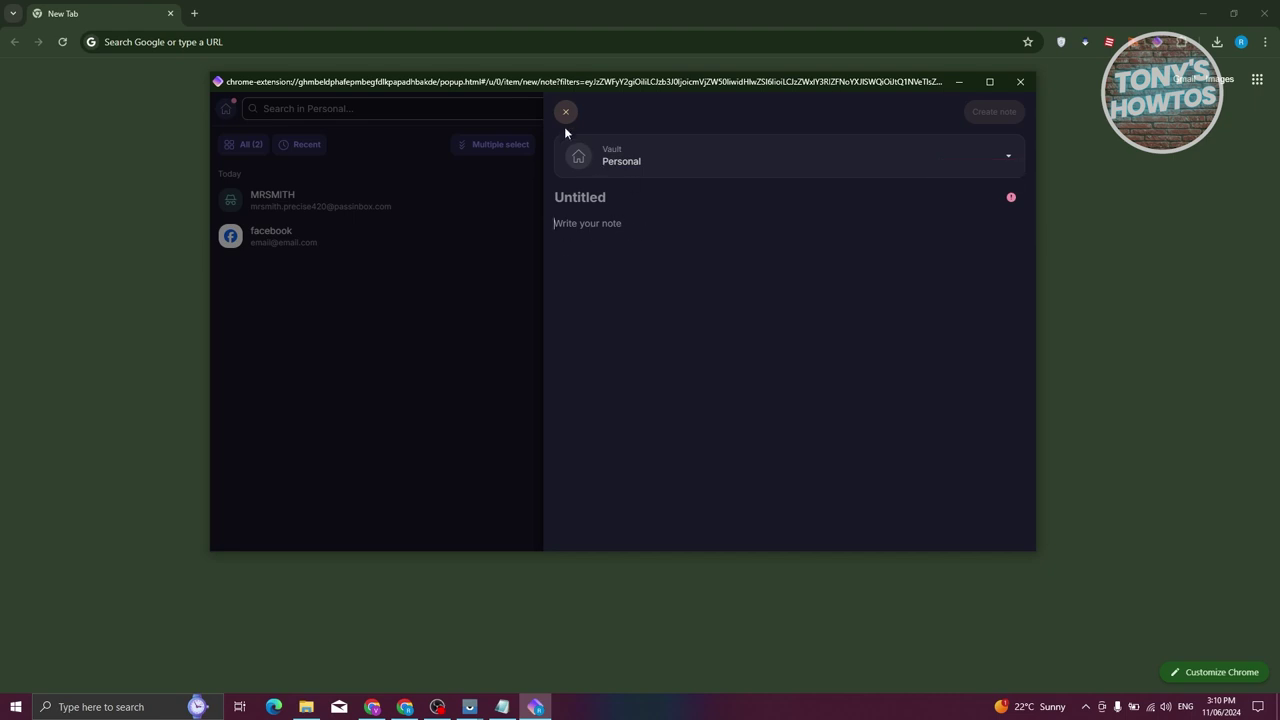
type("SECRET")
left_click(580, 197)
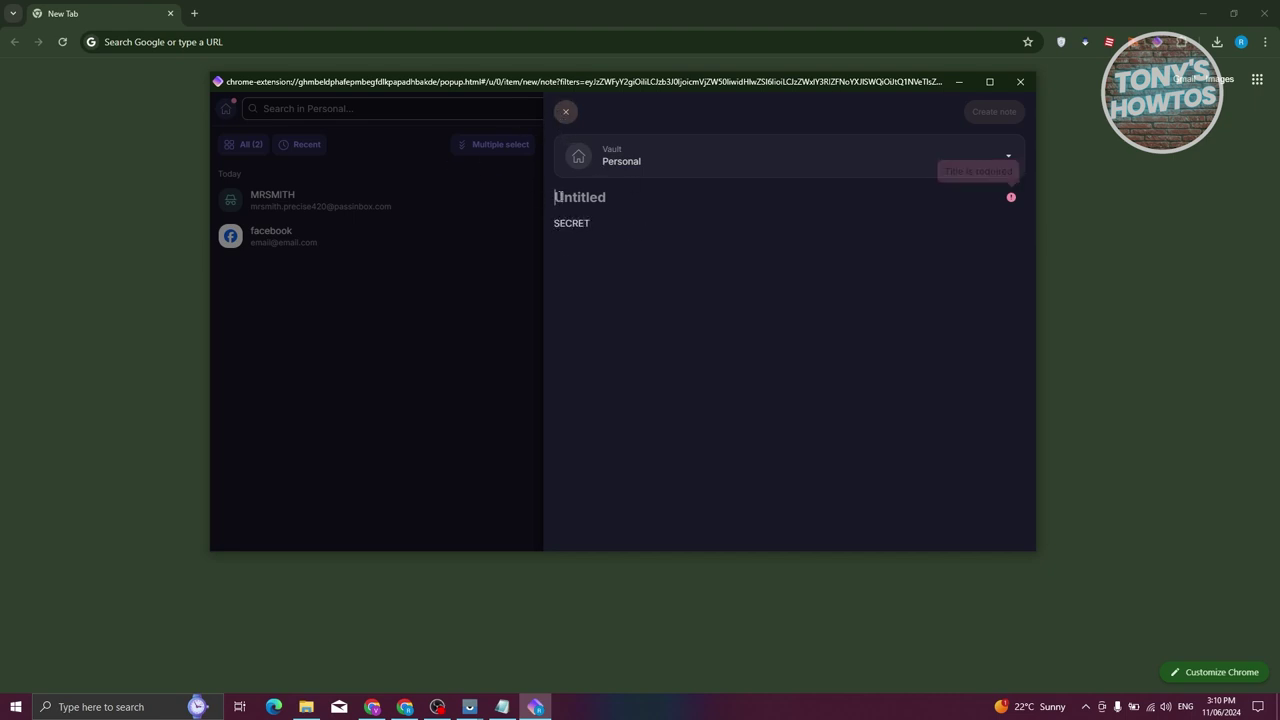
type("NOTE")
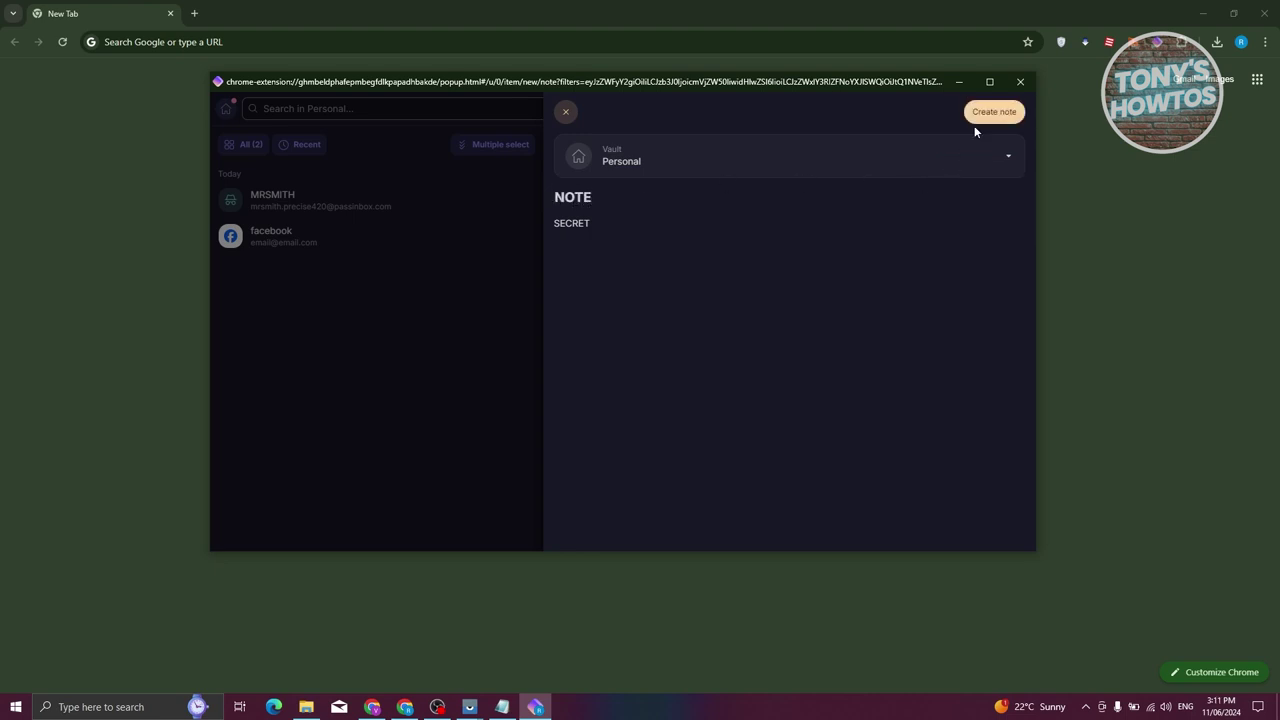
left_click(978, 117)
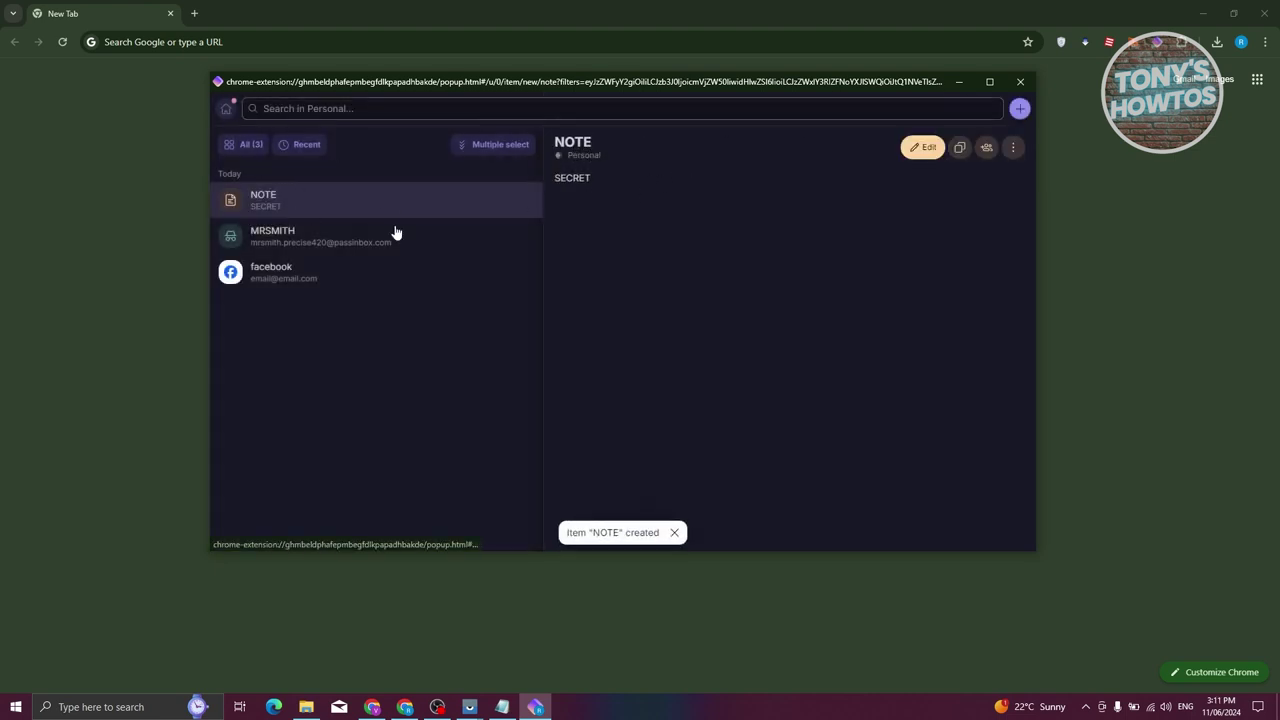
left_click_drag(611, 180, 555, 178)
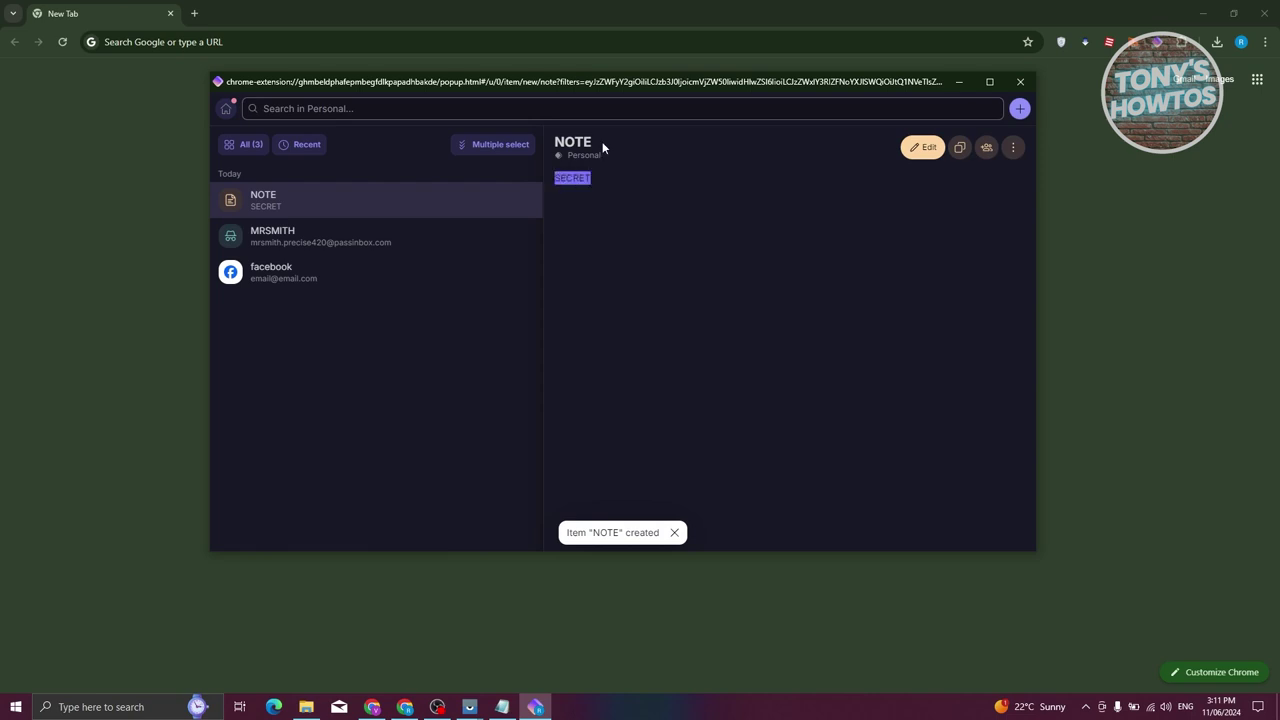
left_click(1020, 108)
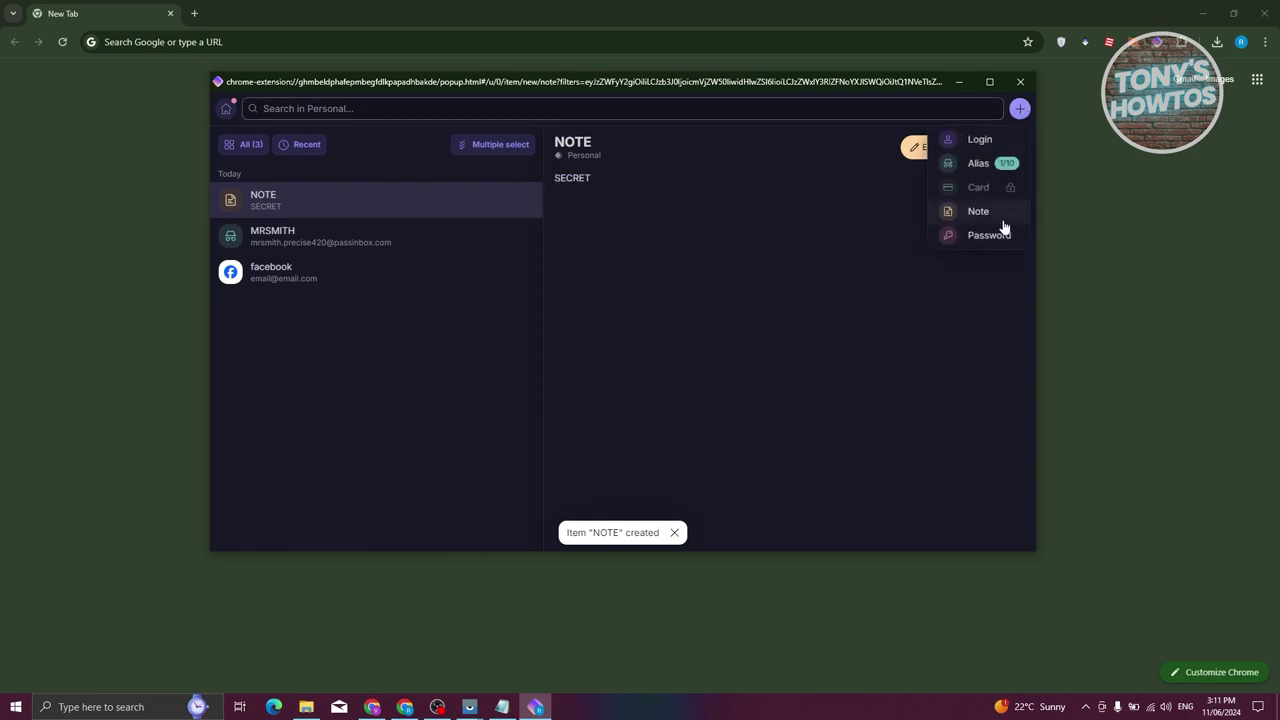
Set the generator to a capitalised Memorable Password with a reduced word count
left_click(995, 235)
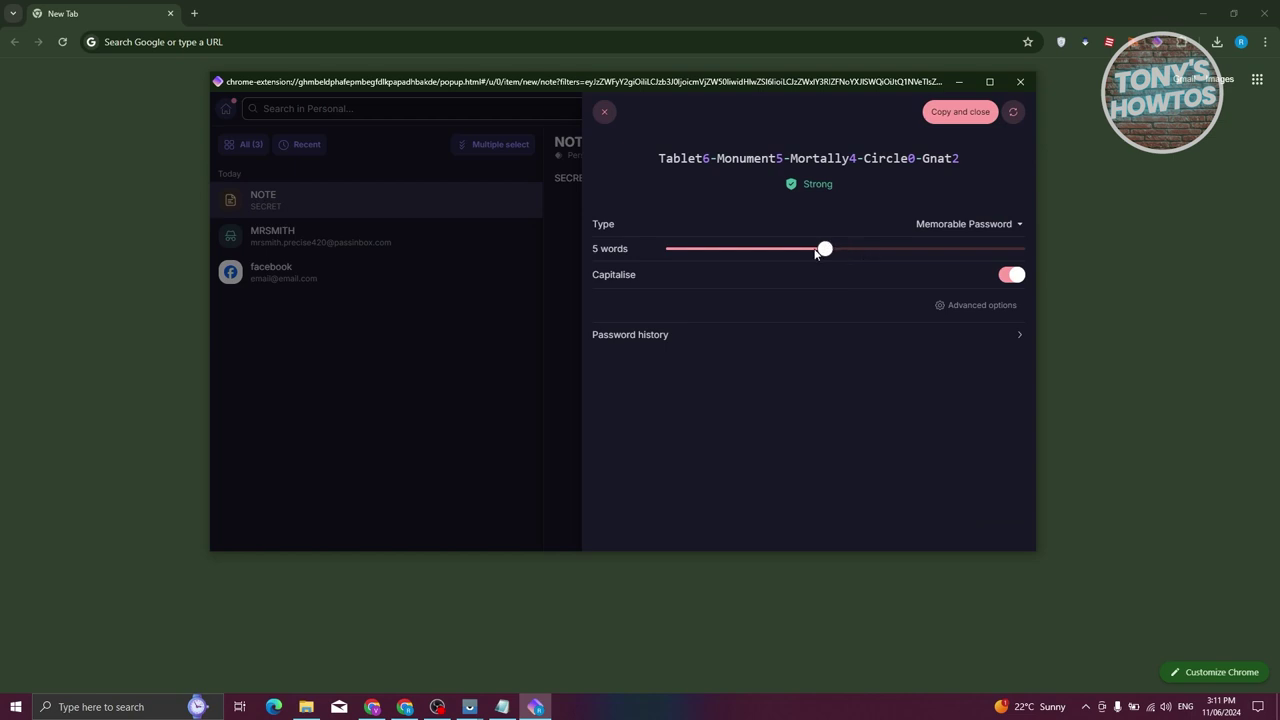
mouse_move(826, 251)
left_click_drag(826, 251, 785, 248)
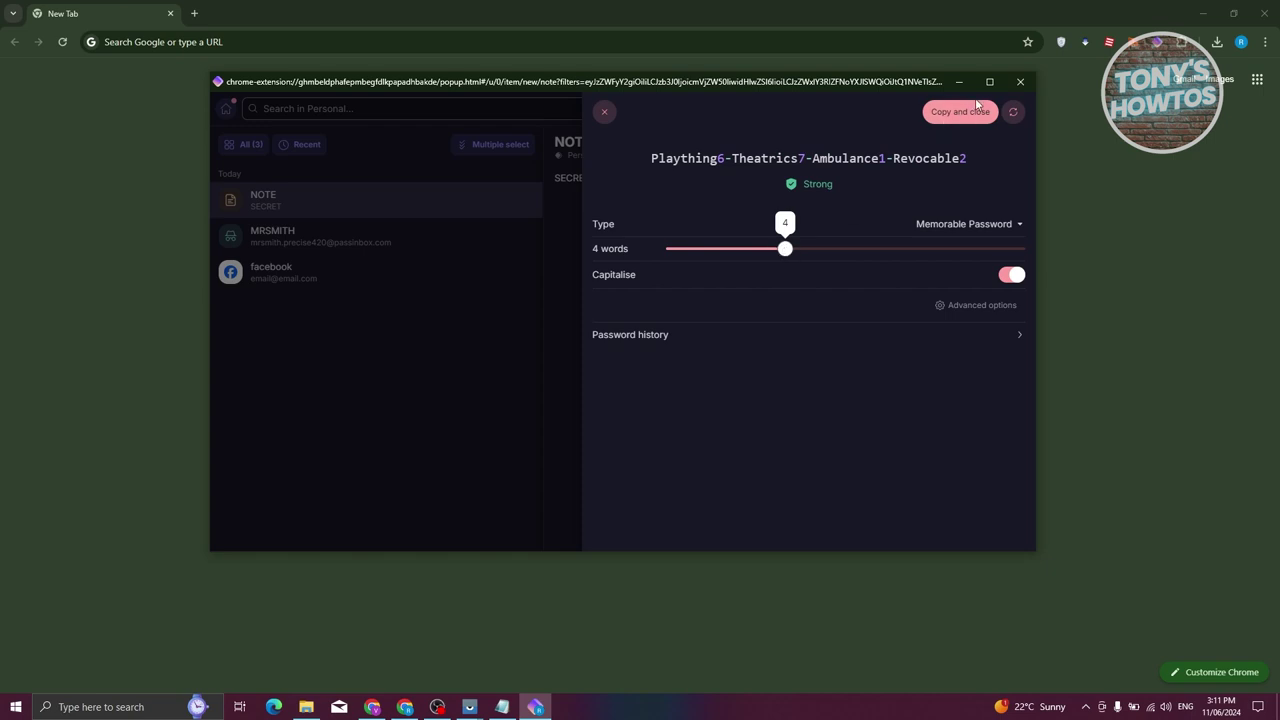
left_click(990, 226)
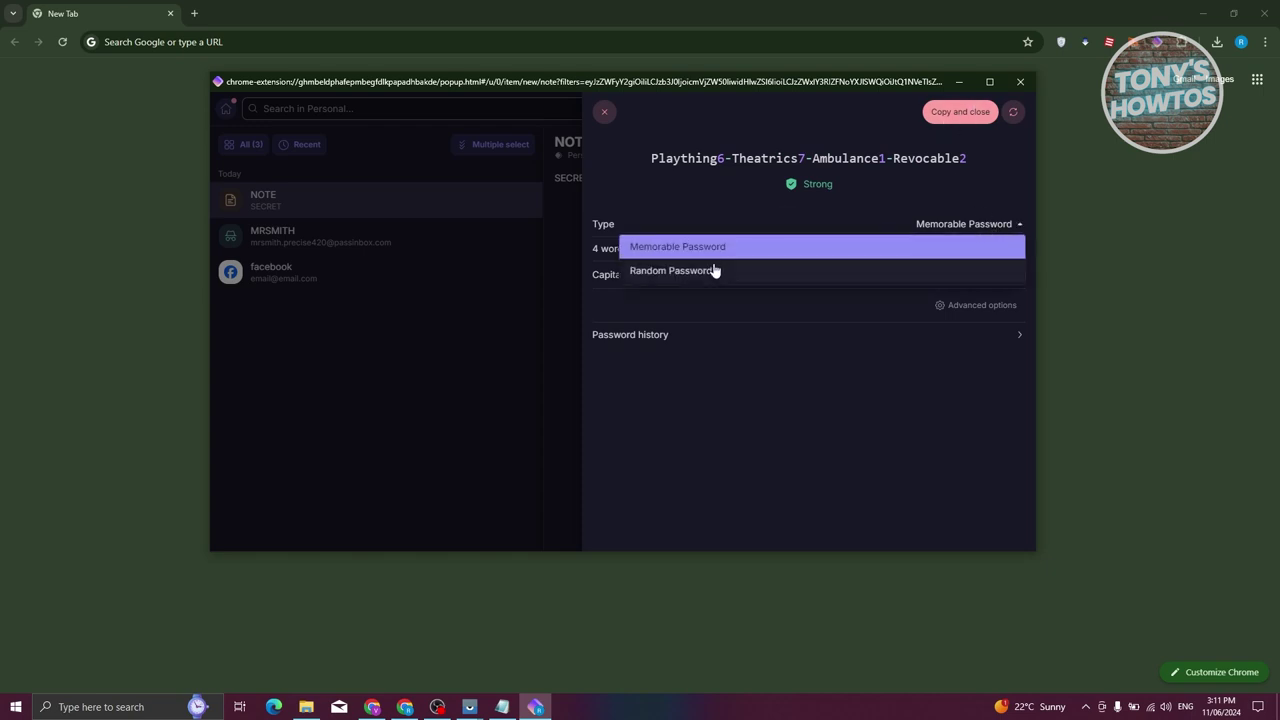
left_click(676, 272)
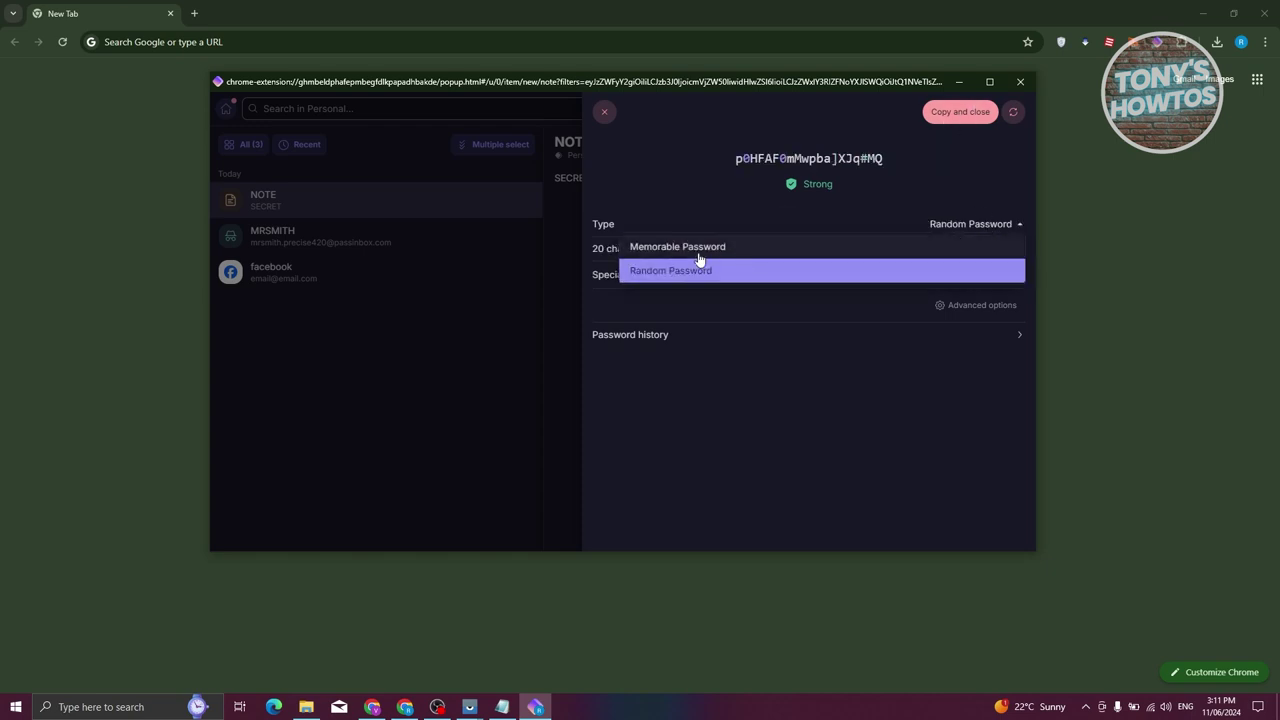
left_click(672, 245)
left_click(656, 283)
left_click(654, 283)
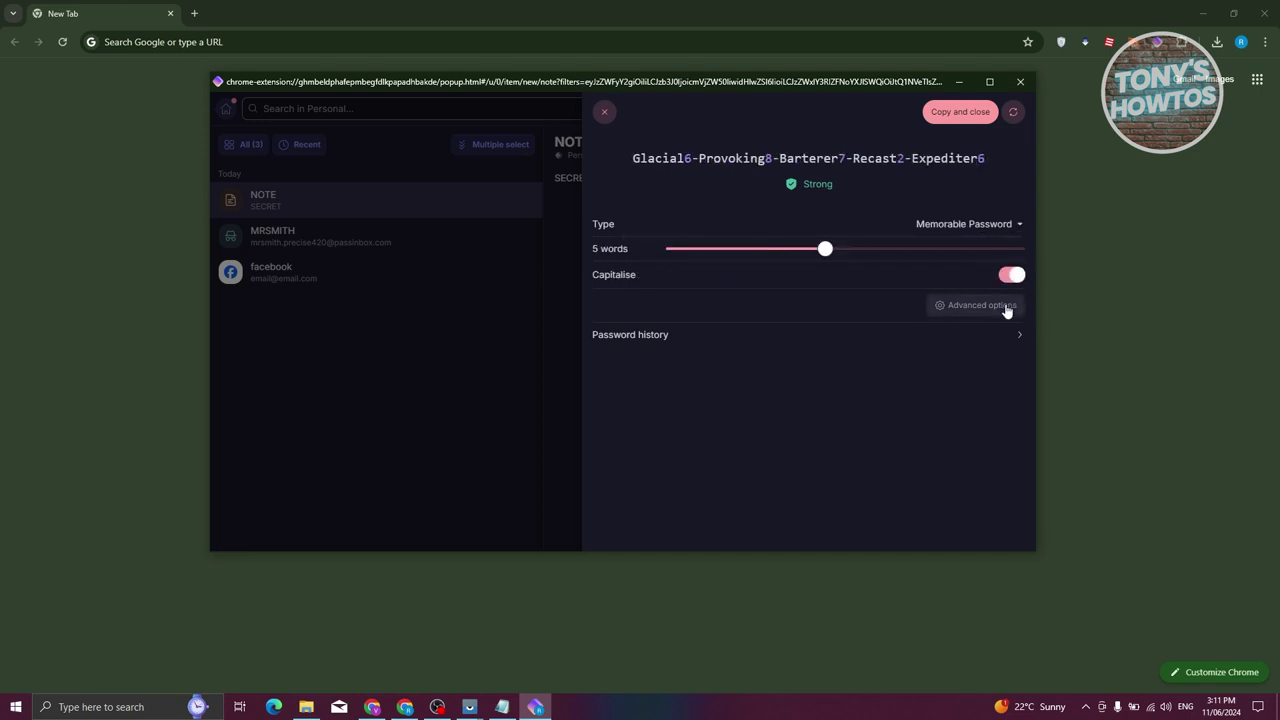
Show advanced options keeping Hyphens as separator, and check the password history
left_click(1003, 305)
left_click(643, 304)
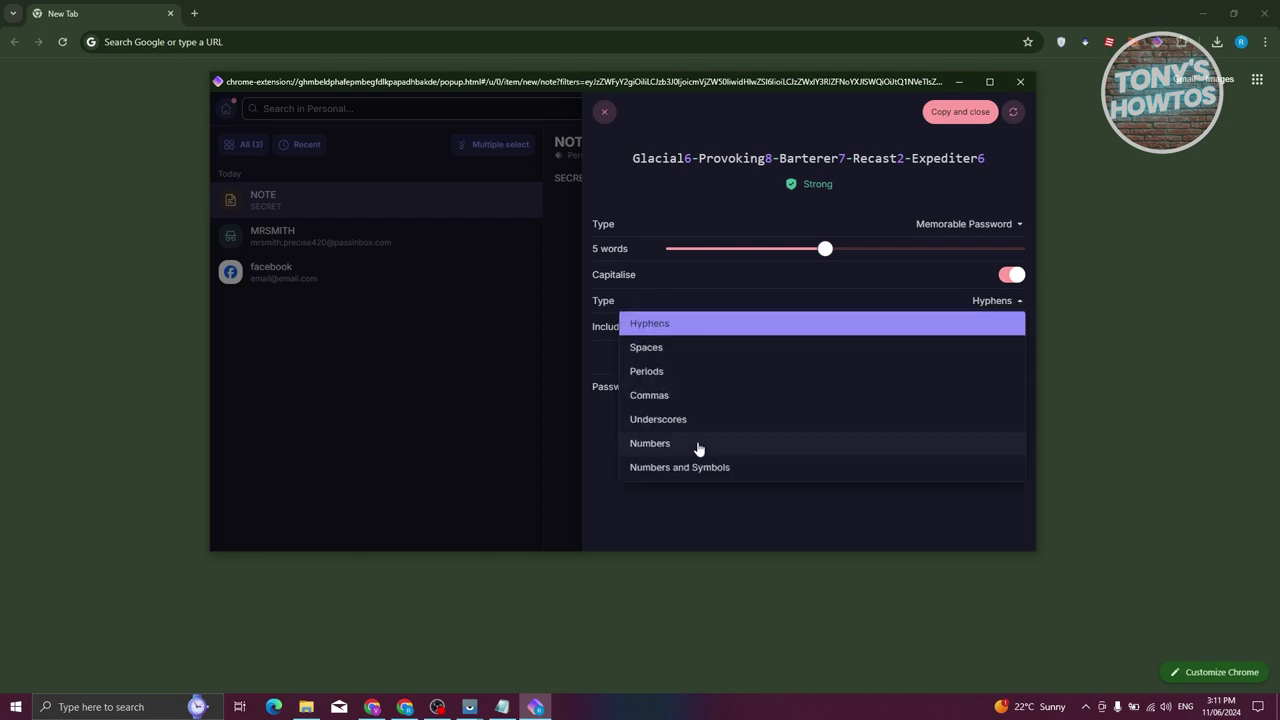
left_click(683, 523)
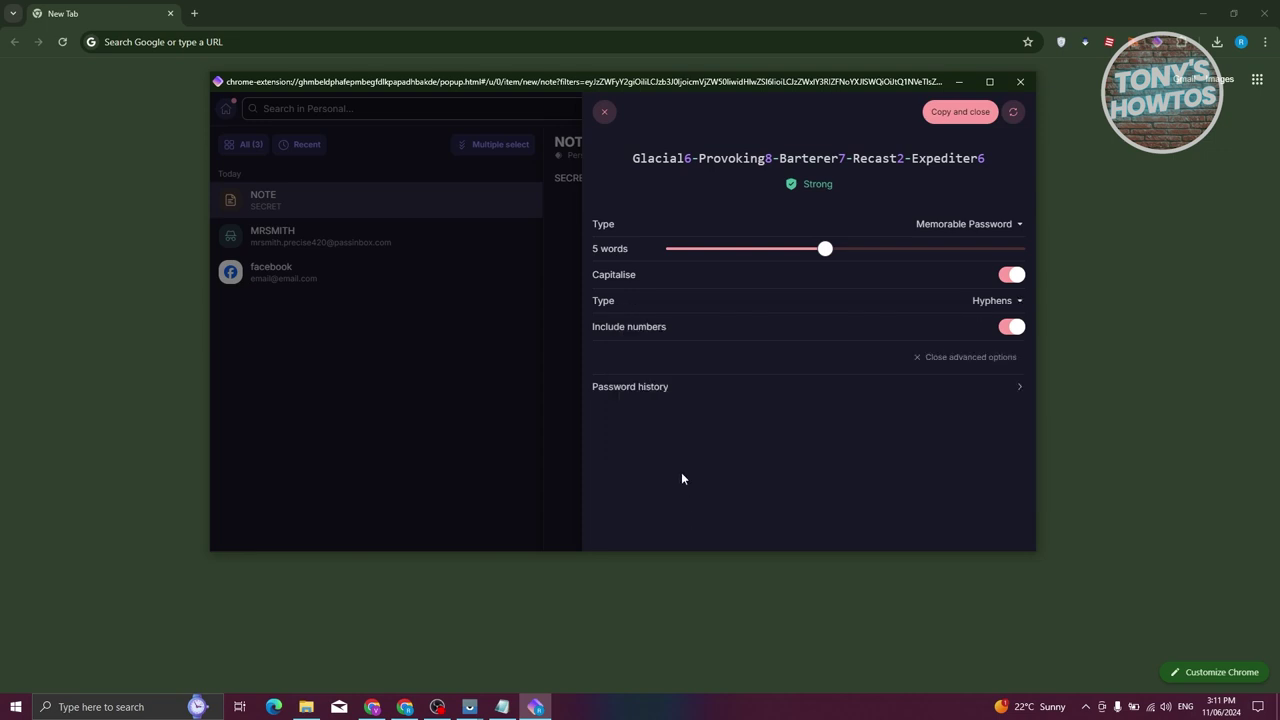
left_click(668, 390)
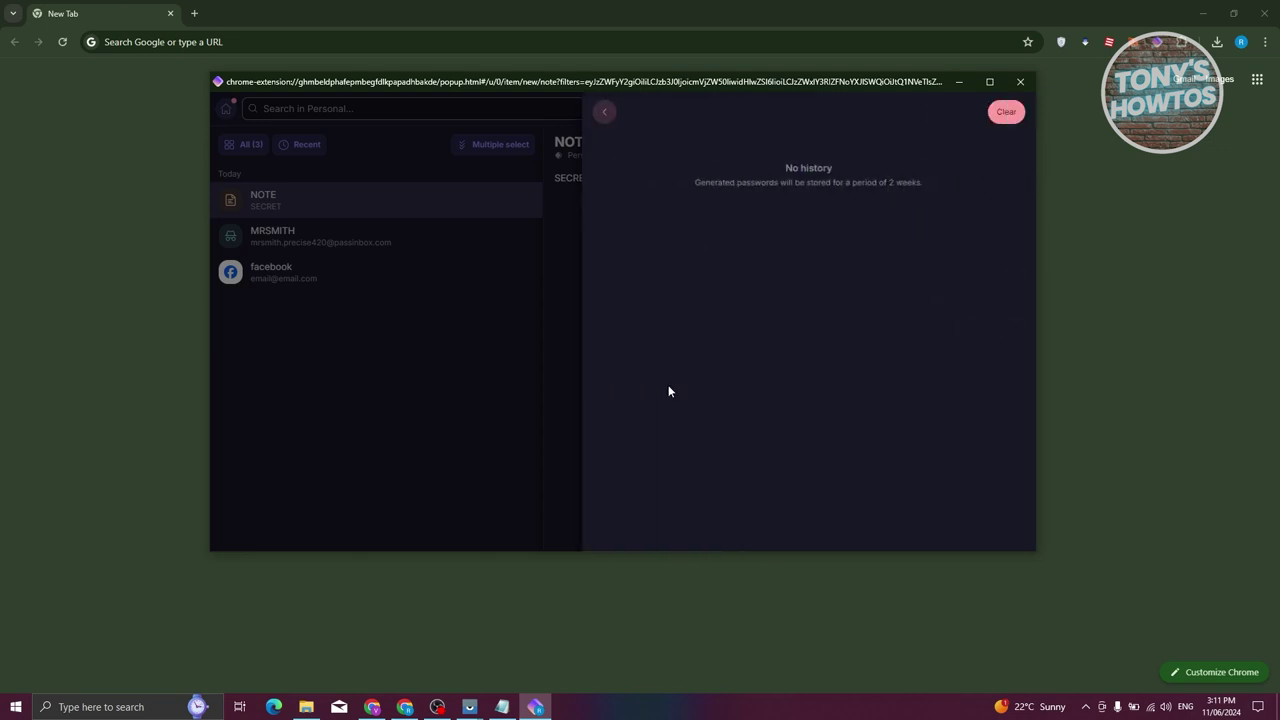
left_click(612, 113)
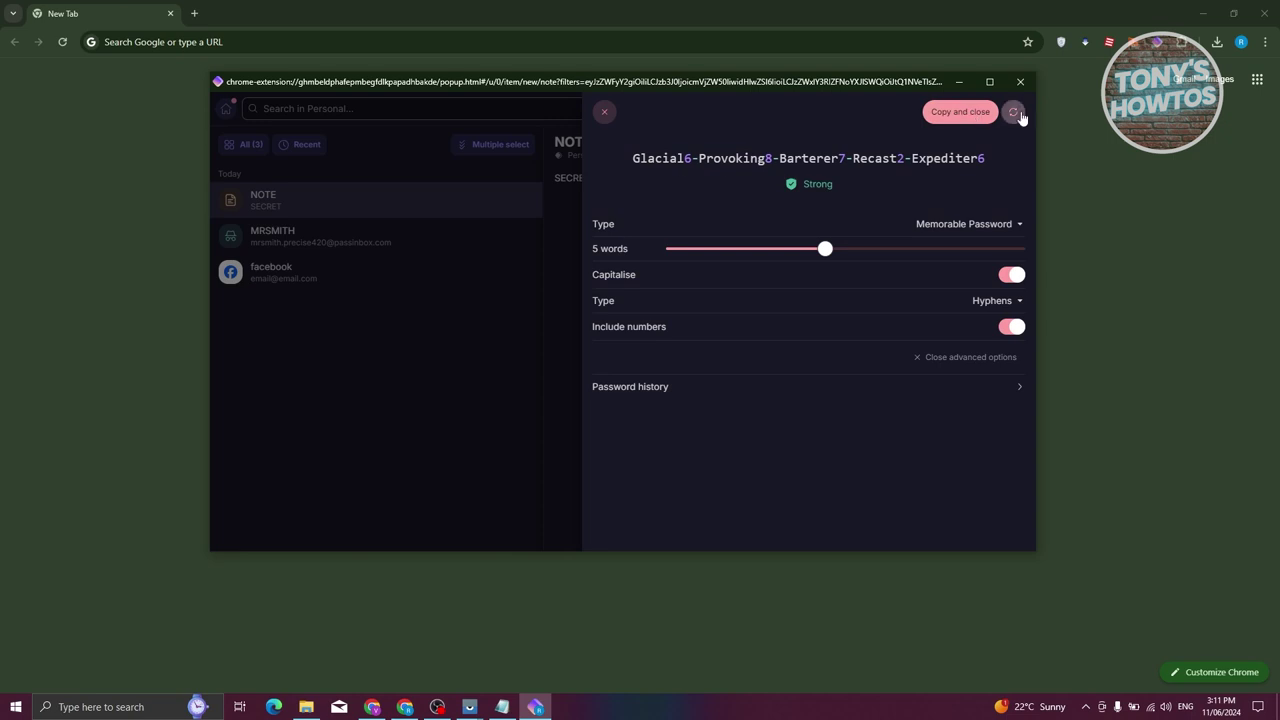
Regenerate the password three times, review the history again, then close the generator
left_click(1019, 115)
left_click(1014, 118)
left_click(1014, 118)
left_click(612, 390)
left_click(604, 113)
left_click(560, 311)
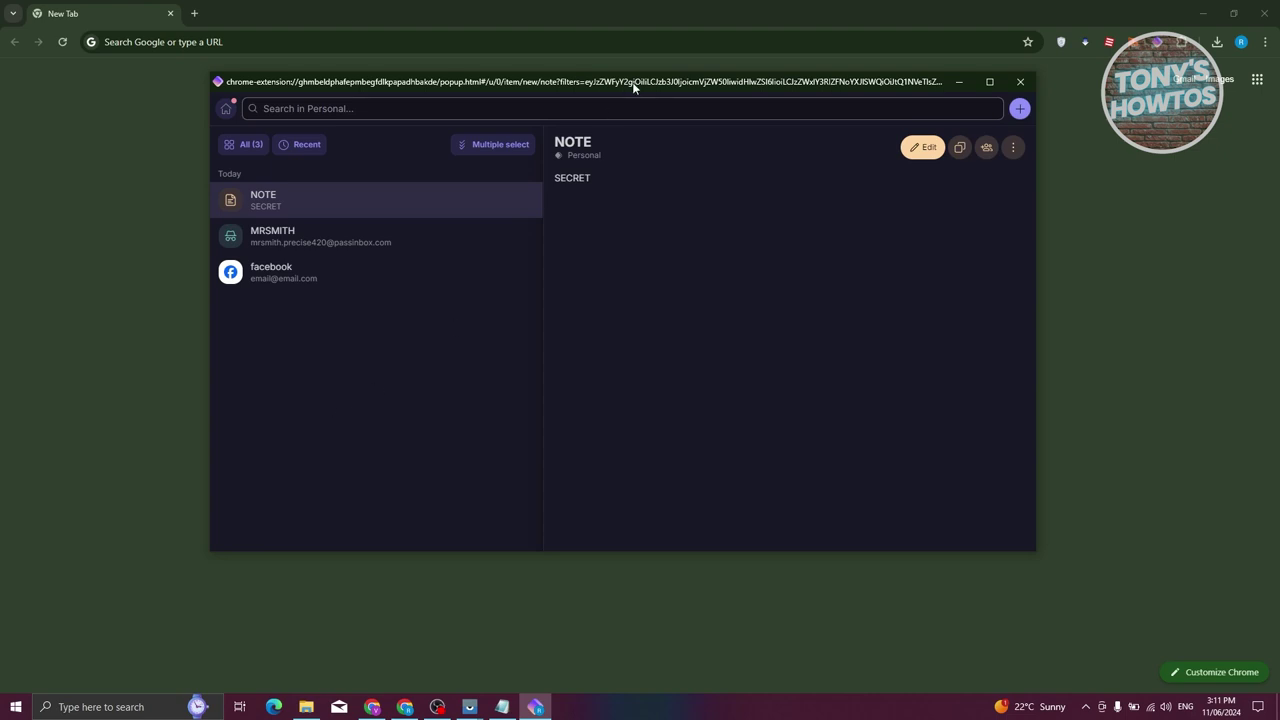
Move the Proton Pass window slightly by its title bar
mouse_move(634, 80)
left_mouse_down()
mouse_move(757, 151)
mouse_move(630, 101)
left_mouse_up()
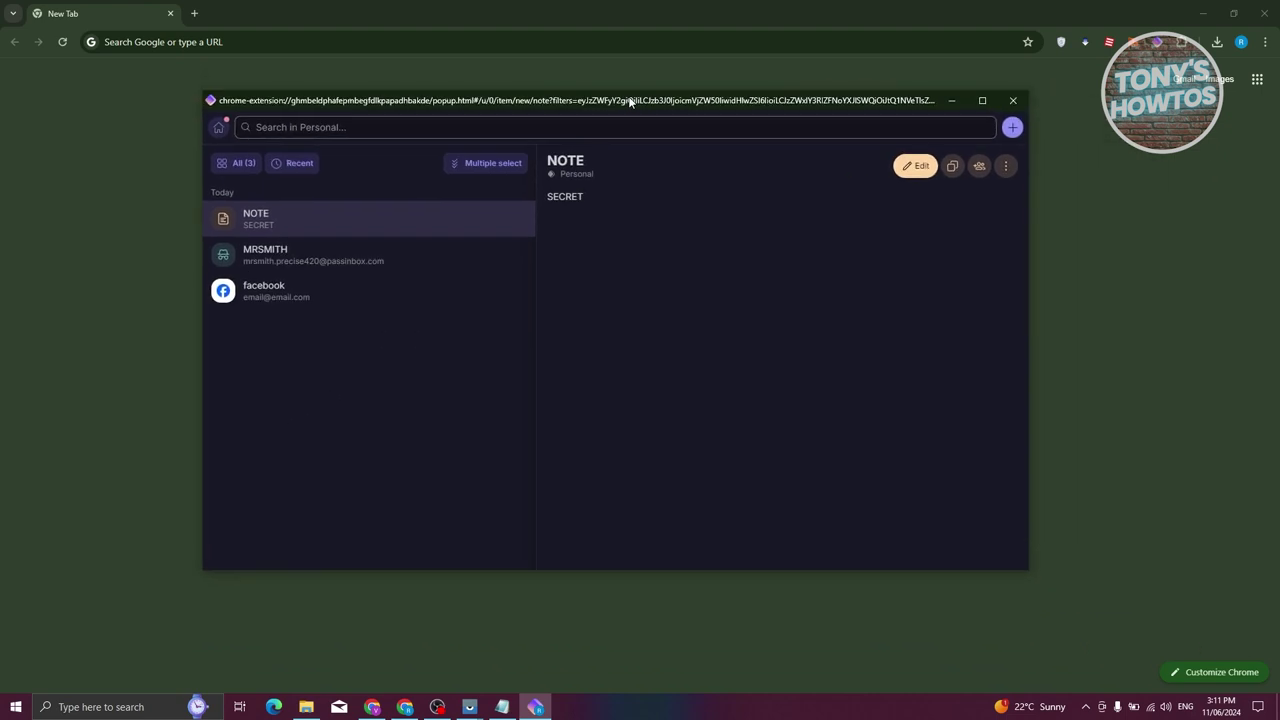